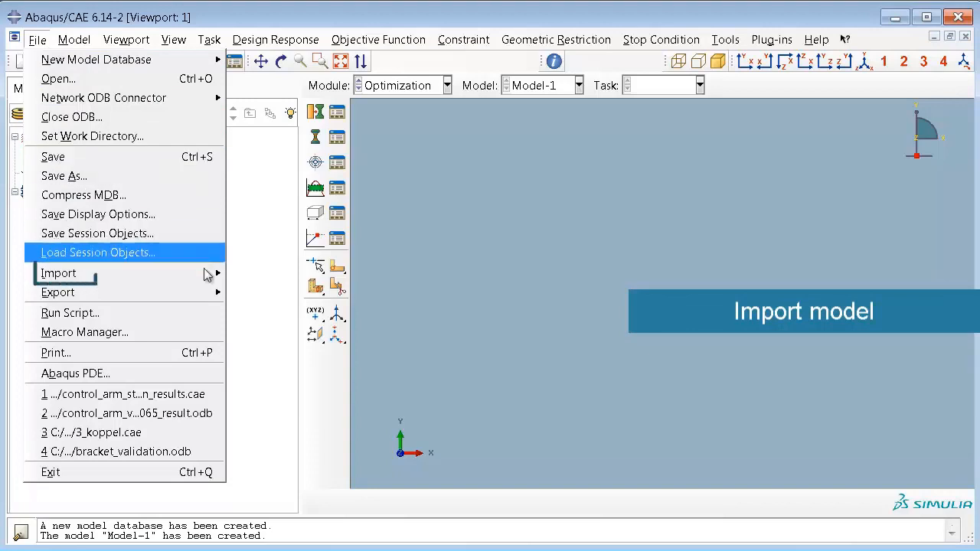
Import the Abaqus input file hub_analysis.inp from the Hub directory as a new model
{"action": "mouse_move", "coordinate": [206, 273]}
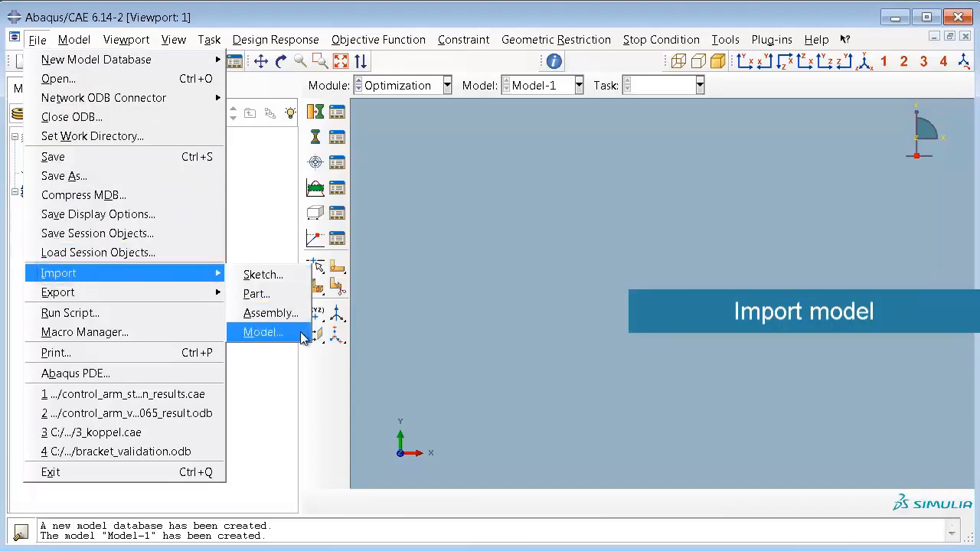
{"action": "left_click", "coordinate": [262, 332]}
{"action": "left_click", "coordinate": [392, 237]}
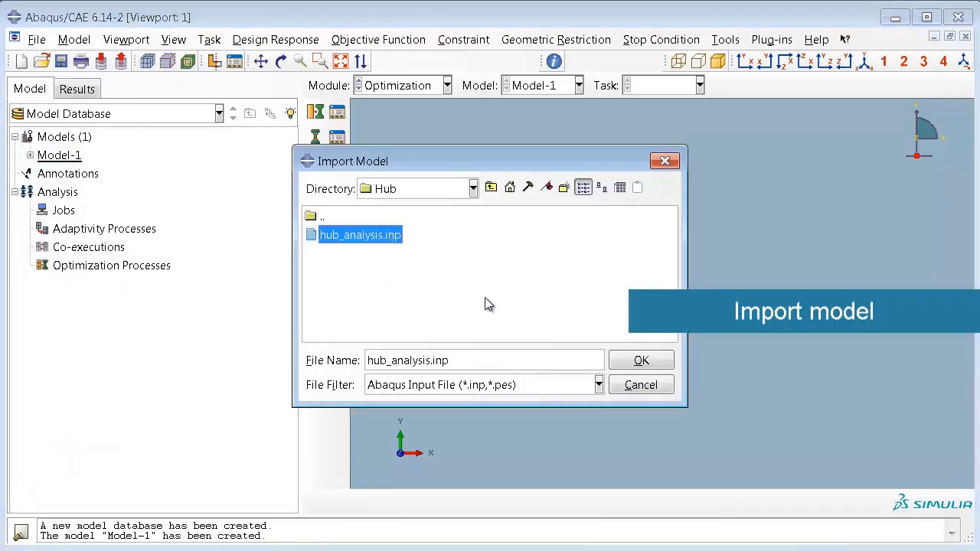
{"action": "left_click", "coordinate": [668, 369]}
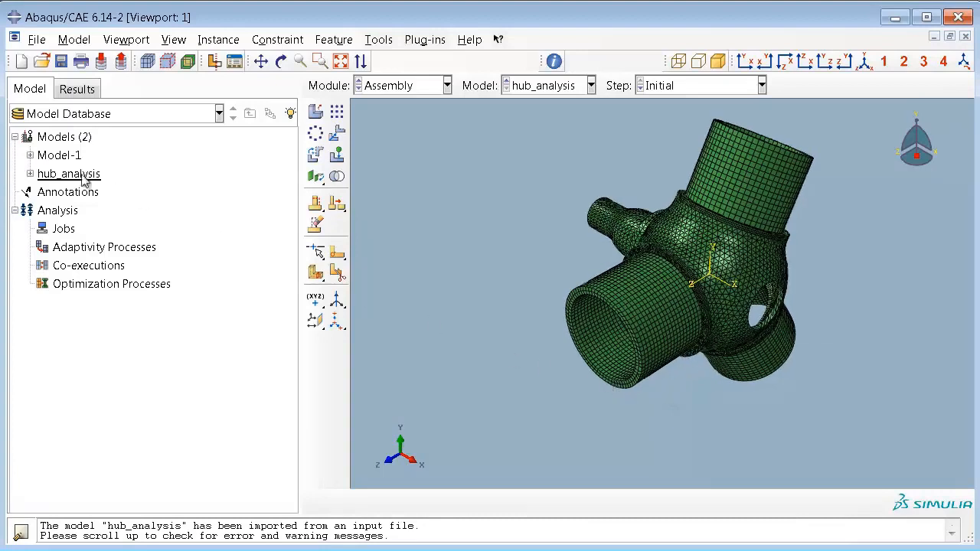
Create a shape optimization task named Hub-shape in the hub_analysis model
{"action": "left_click", "coordinate": [30, 174]}
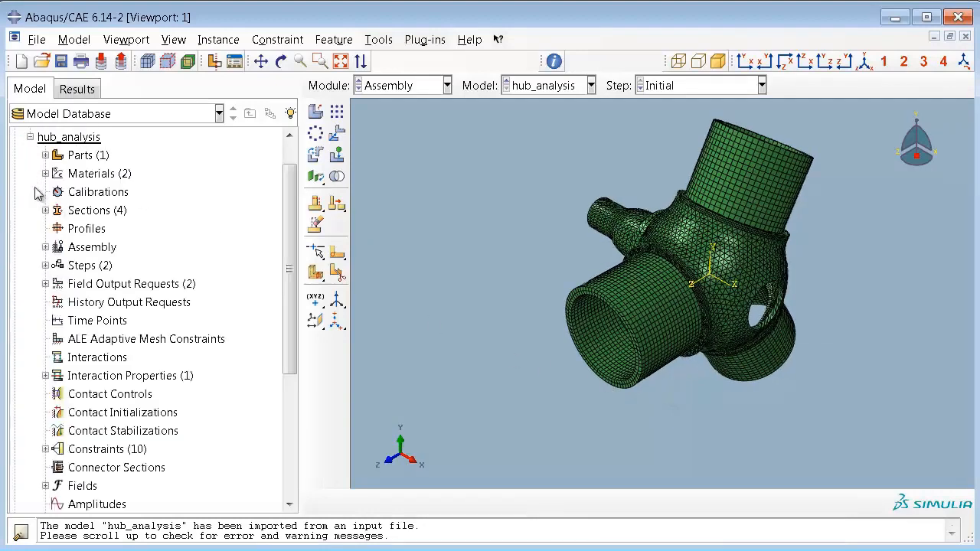
{"action": "scroll", "coordinate": [126, 432], "scroll_direction": "down", "scroll_amount": 3}
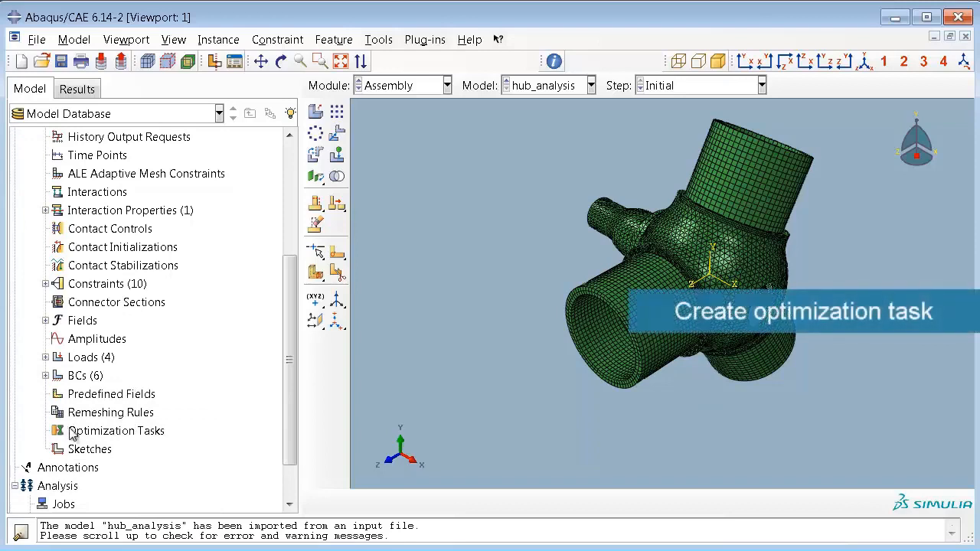
{"action": "left_click", "coordinate": [90, 440]}
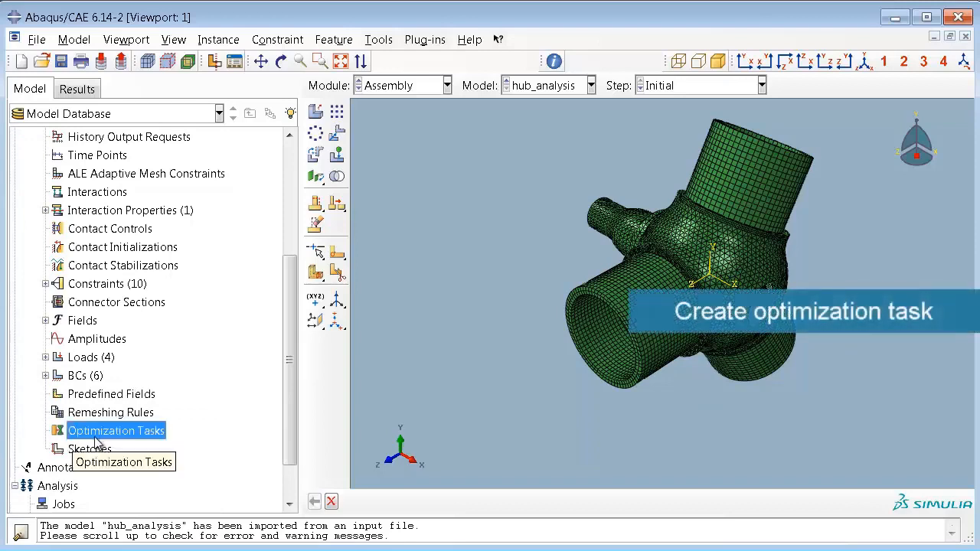
{"action": "right_click", "coordinate": [94, 441]}
{"action": "left_click", "coordinate": [134, 488]}
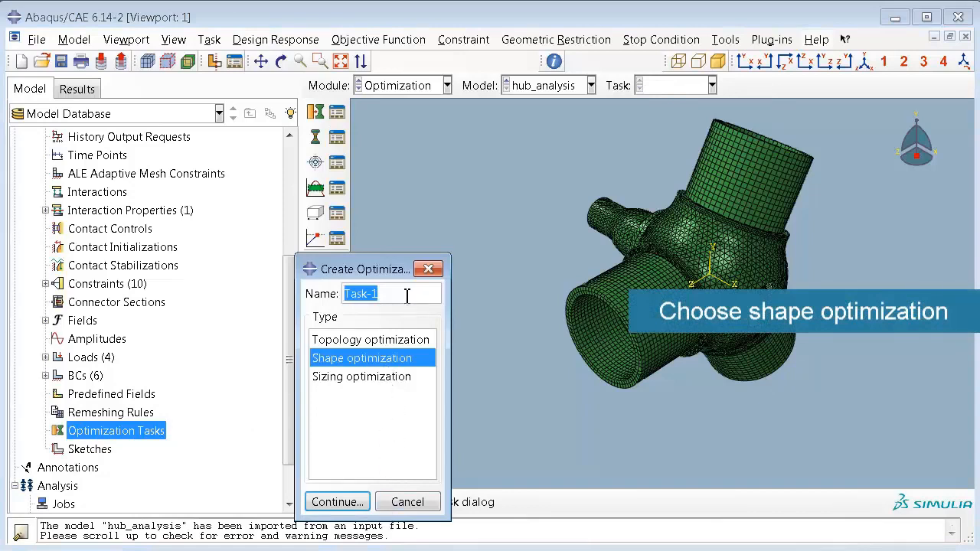
{"action": "type", "text": "Hub"}
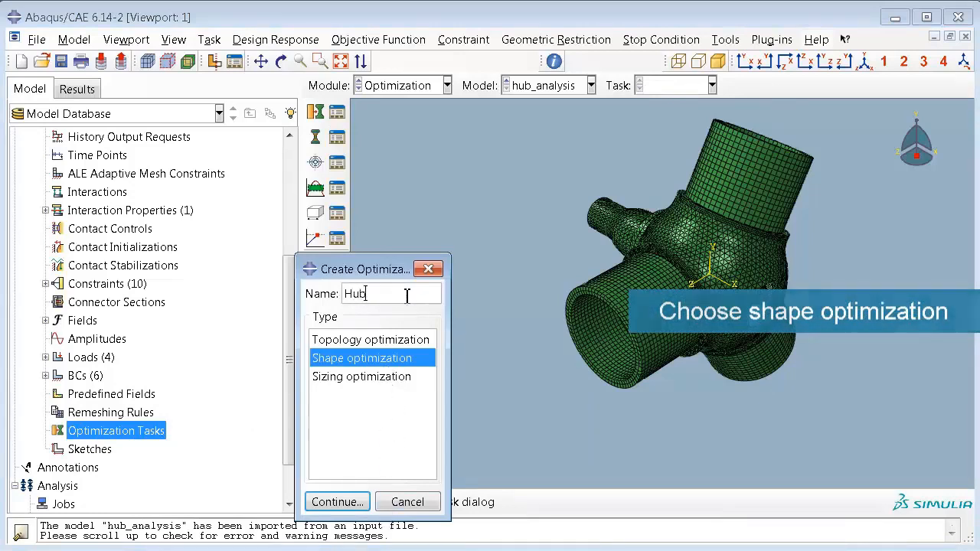
{"action": "type", "text": "-shape"}
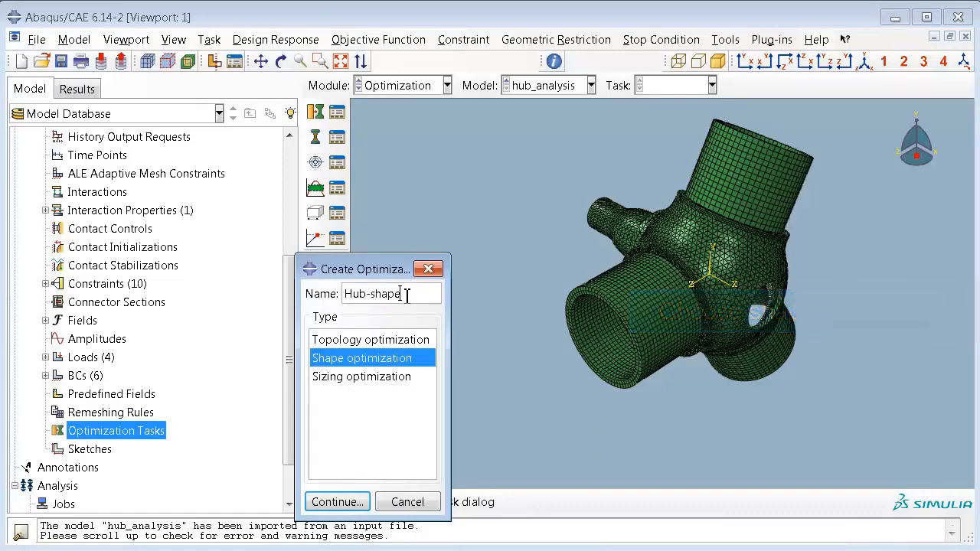
{"action": "left_click", "coordinate": [363, 502]}
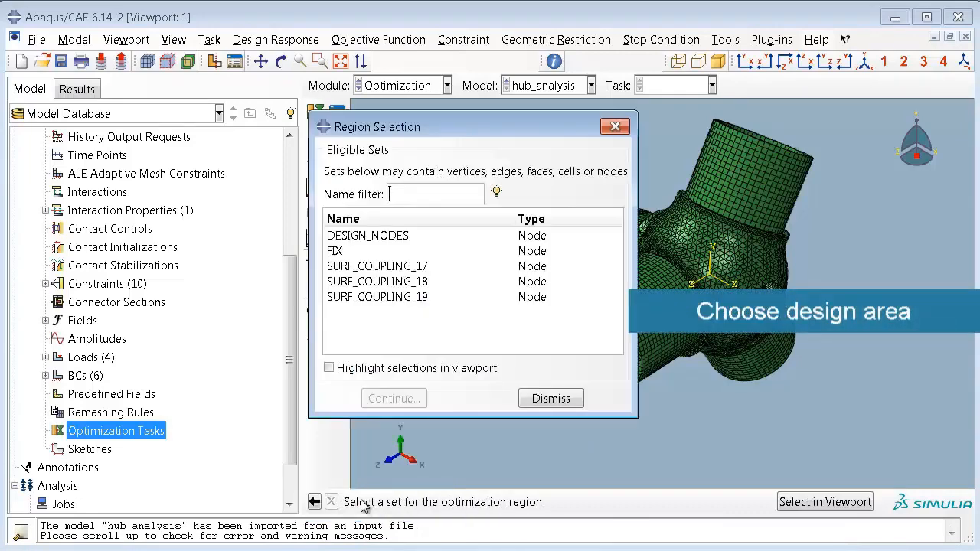
Use the DESIGN_NODES set as the optimization region, with selections highlighted in the viewport
{"action": "left_click", "coordinate": [424, 237]}
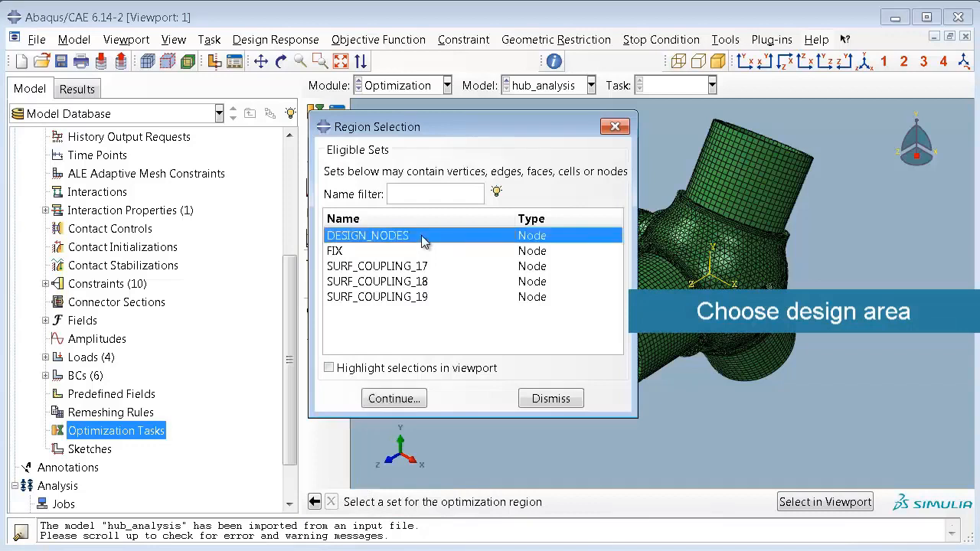
{"action": "left_click", "coordinate": [349, 370]}
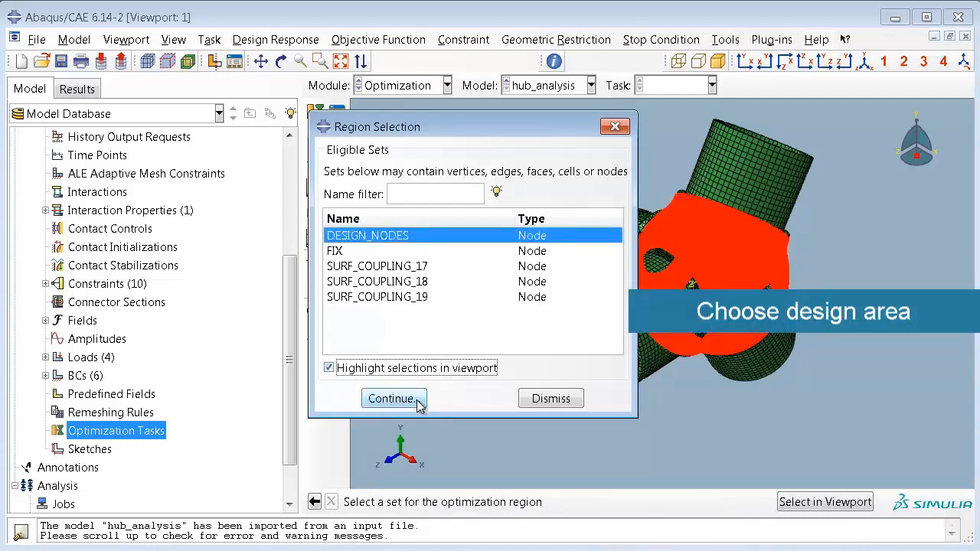
{"action": "left_click", "coordinate": [392, 398]}
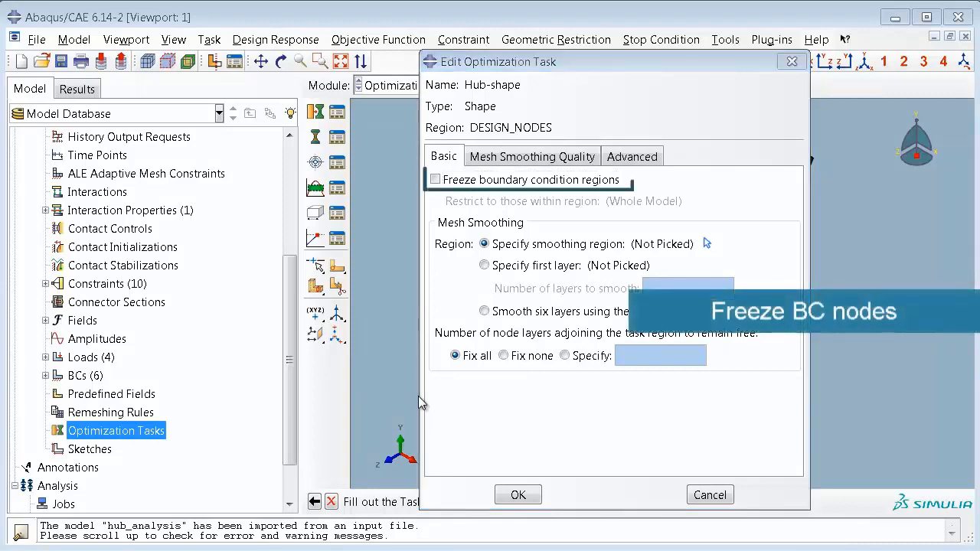
Freeze the boundary condition regions and set mesh smoothing to the SMOOTH element set with Fix none for the adjoining node layers
{"action": "left_click", "coordinate": [435, 180]}
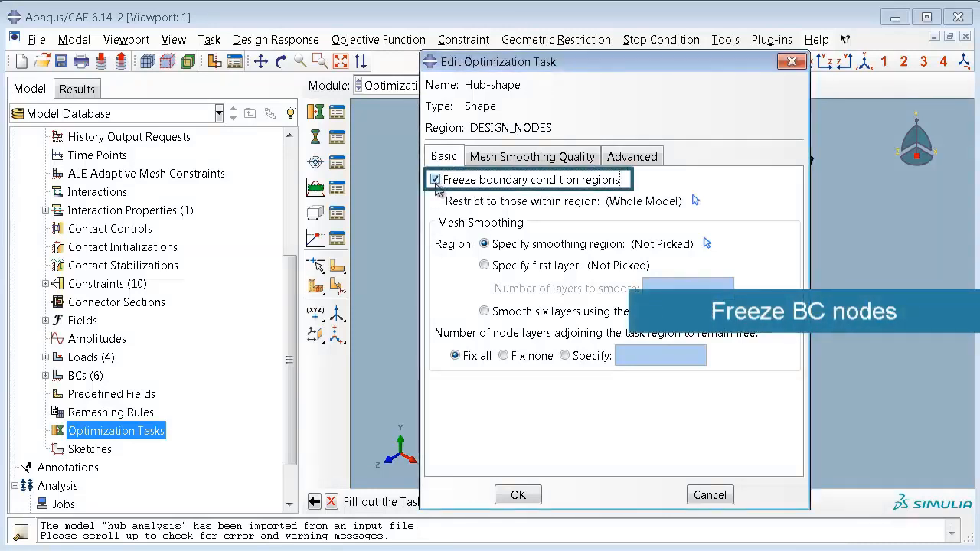
{"action": "left_click", "coordinate": [706, 243]}
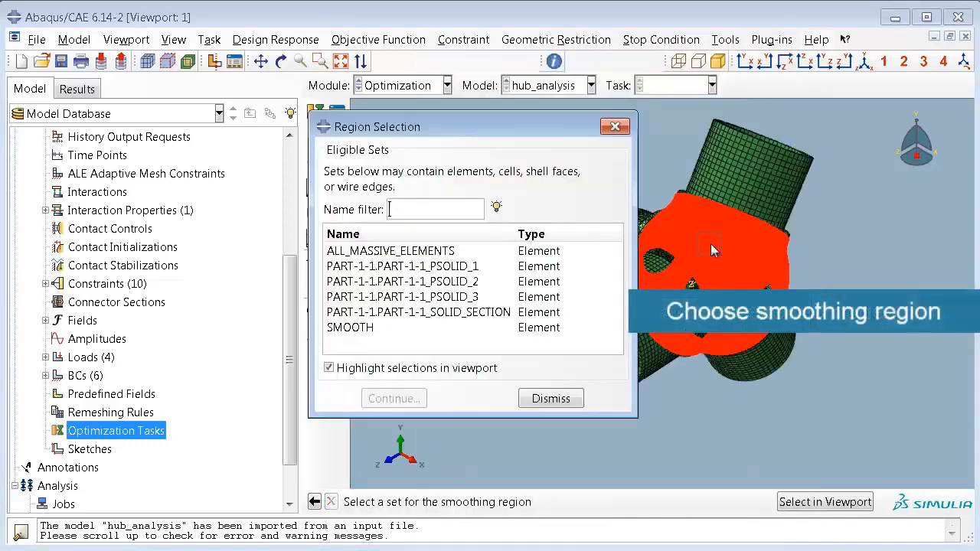
{"action": "left_click", "coordinate": [403, 329]}
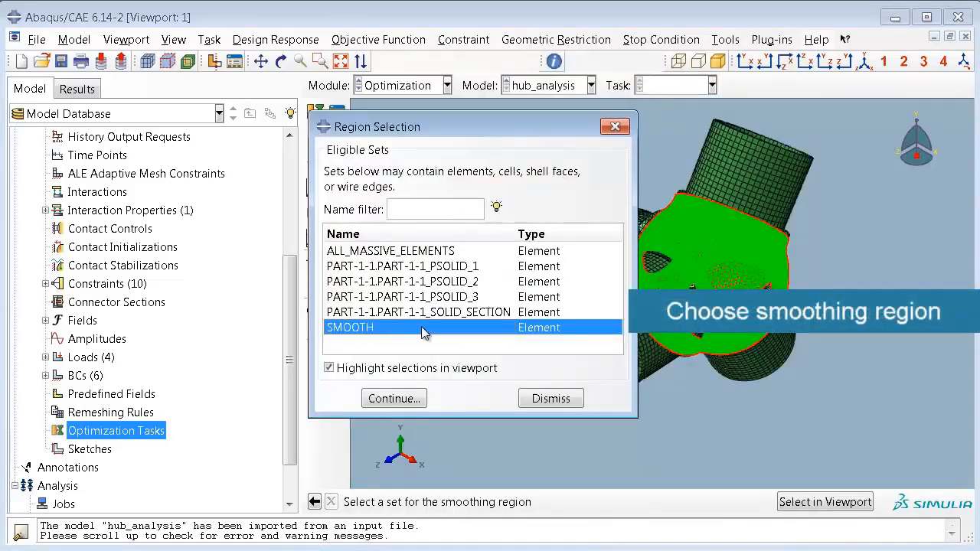
{"action": "left_click", "coordinate": [394, 399]}
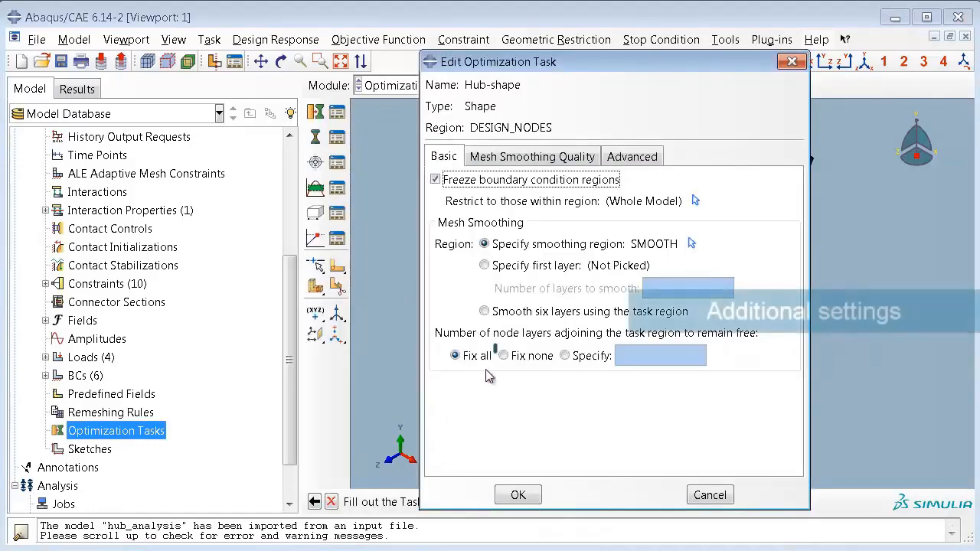
{"action": "left_click", "coordinate": [505, 356]}
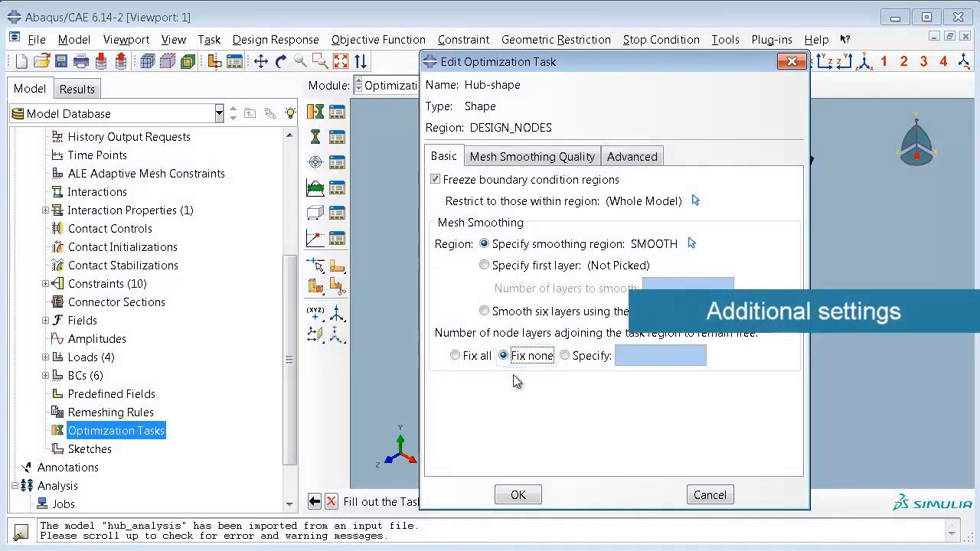
Set target mesh quality, convergence level and geometric restriction evaluation frequency to Medium, and save the optimization task with the default advanced settings
{"action": "left_click", "coordinate": [577, 158]}
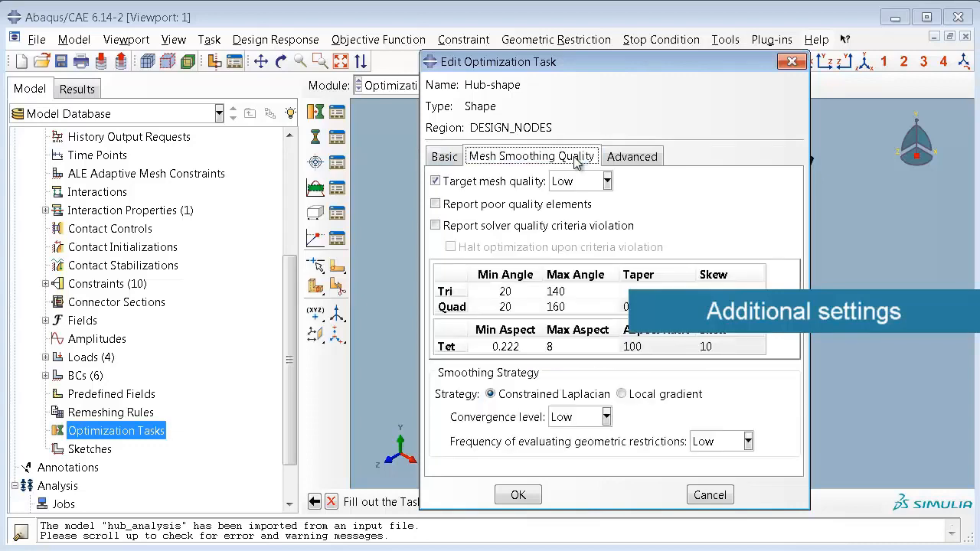
{"action": "left_click", "coordinate": [607, 181]}
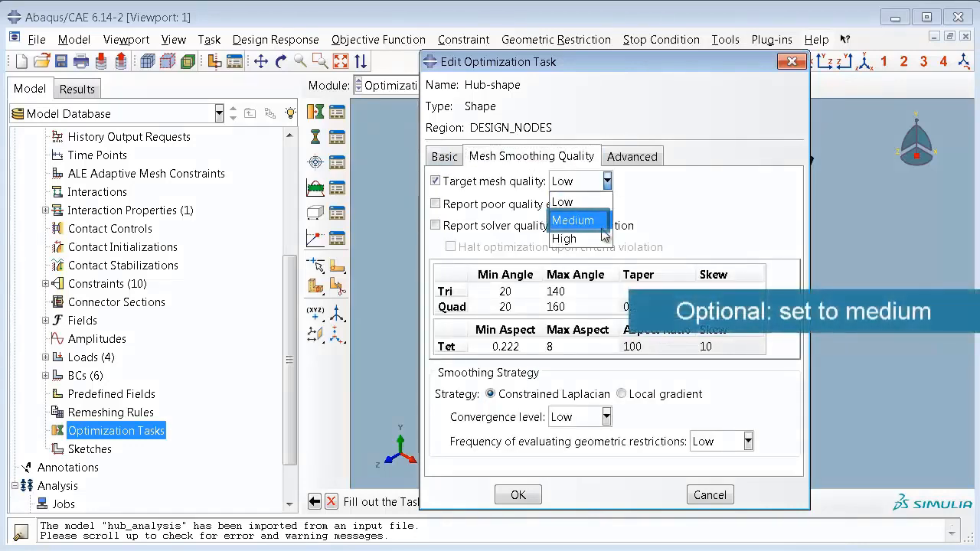
{"action": "left_click", "coordinate": [602, 228]}
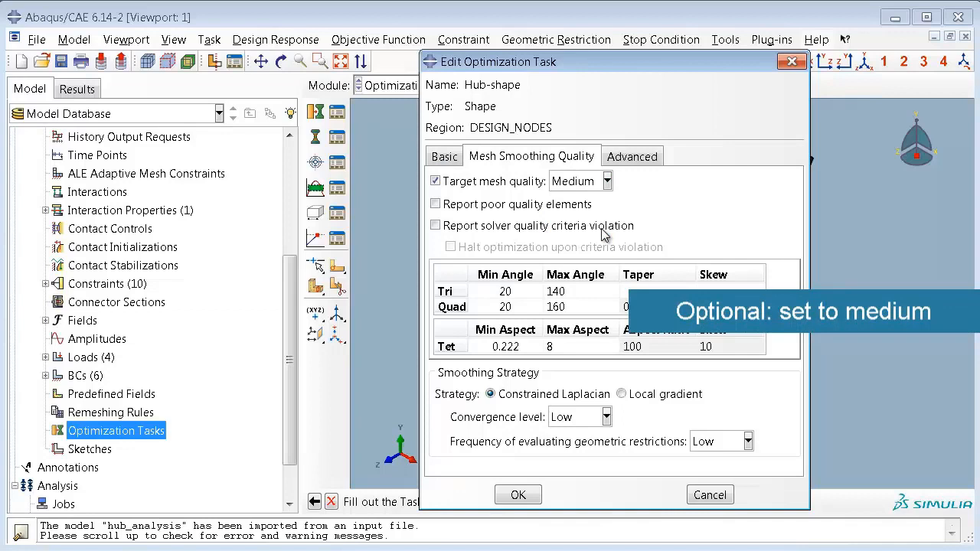
{"action": "left_click", "coordinate": [606, 419]}
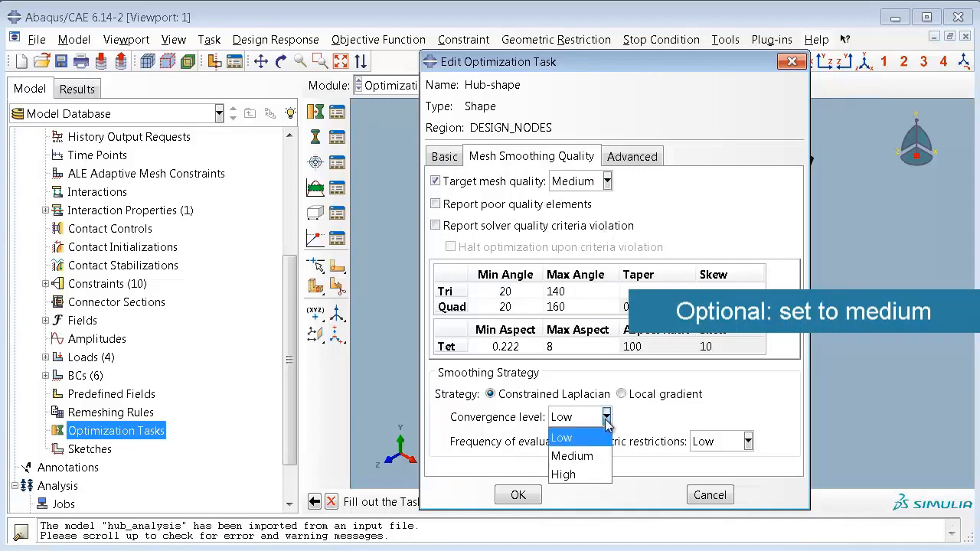
{"action": "left_click", "coordinate": [604, 457]}
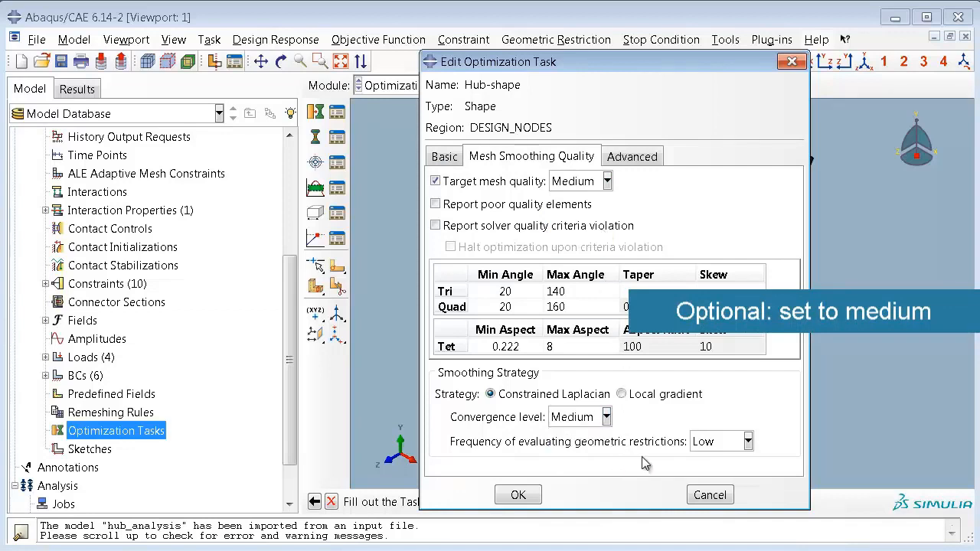
{"action": "left_click", "coordinate": [748, 444]}
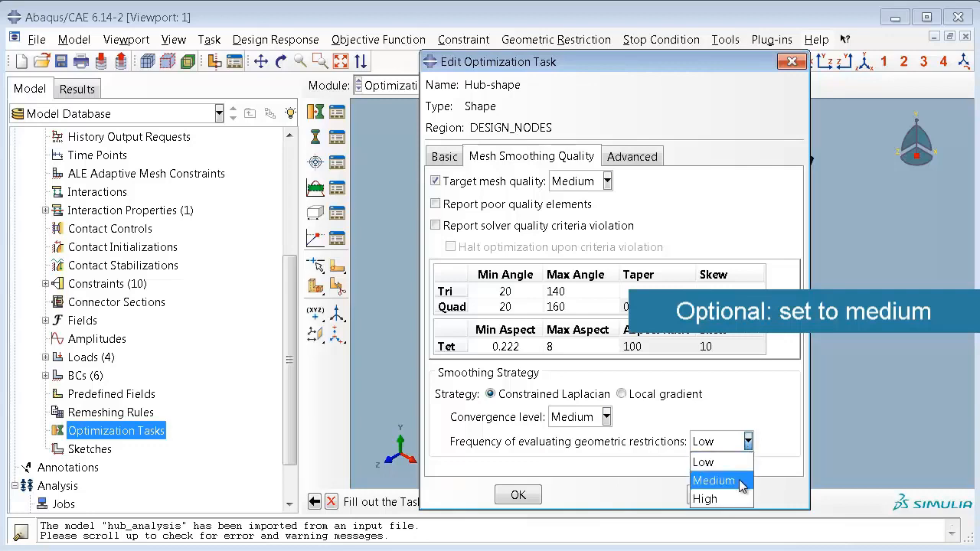
{"action": "left_click", "coordinate": [740, 480]}
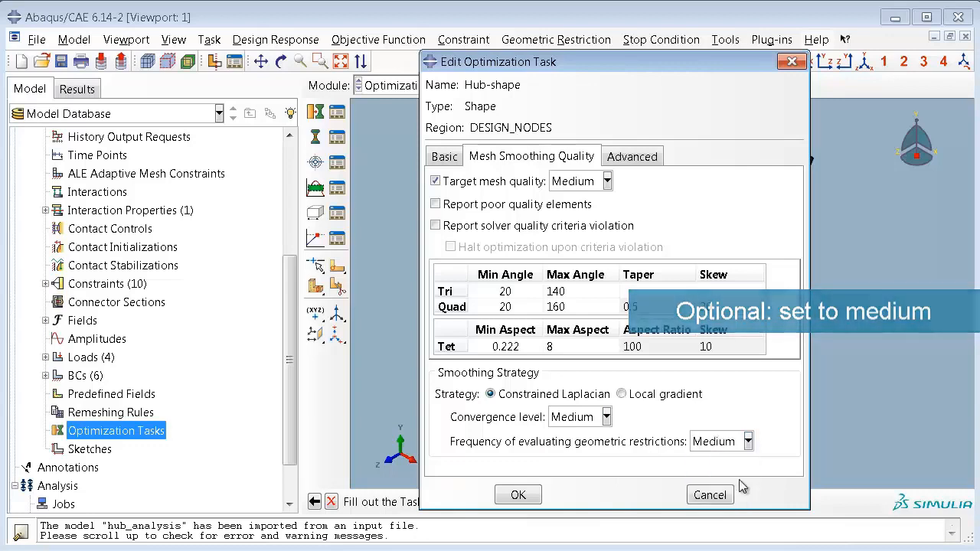
{"action": "left_click", "coordinate": [656, 164]}
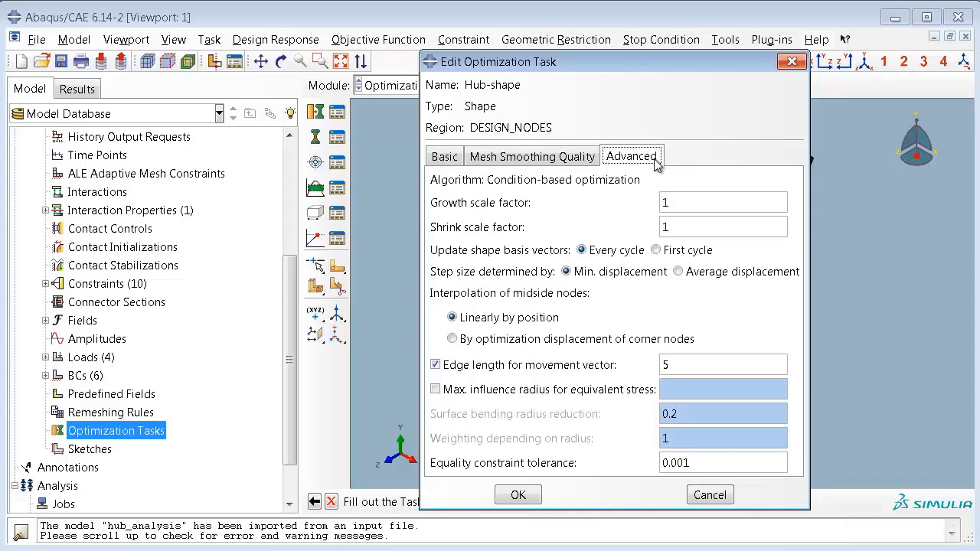
{"action": "left_click", "coordinate": [536, 502]}
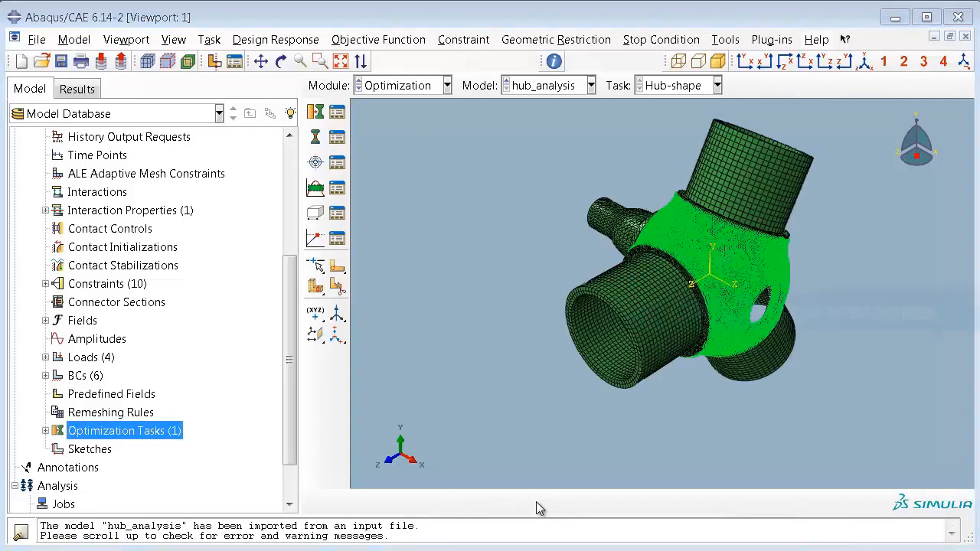
Start a single-term design response named max-mises-stress for the Hub-shape task
{"action": "left_click", "coordinate": [316, 139]}
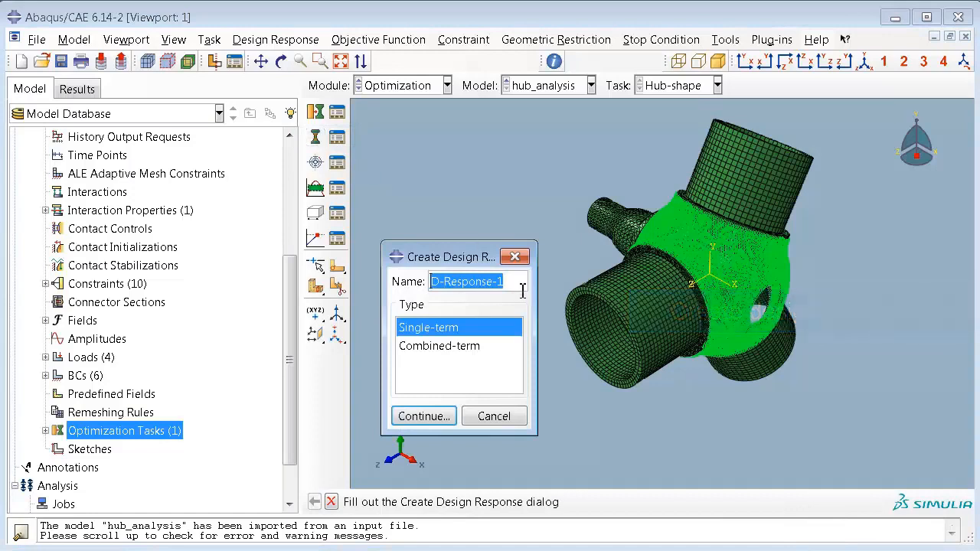
{"action": "type", "text": "max-mises-s"}
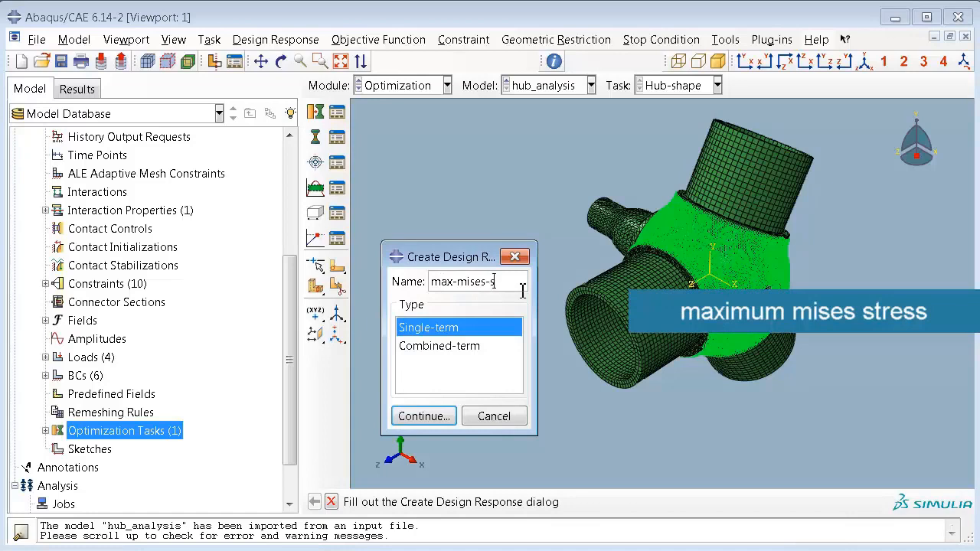
{"action": "type", "text": "tress"}
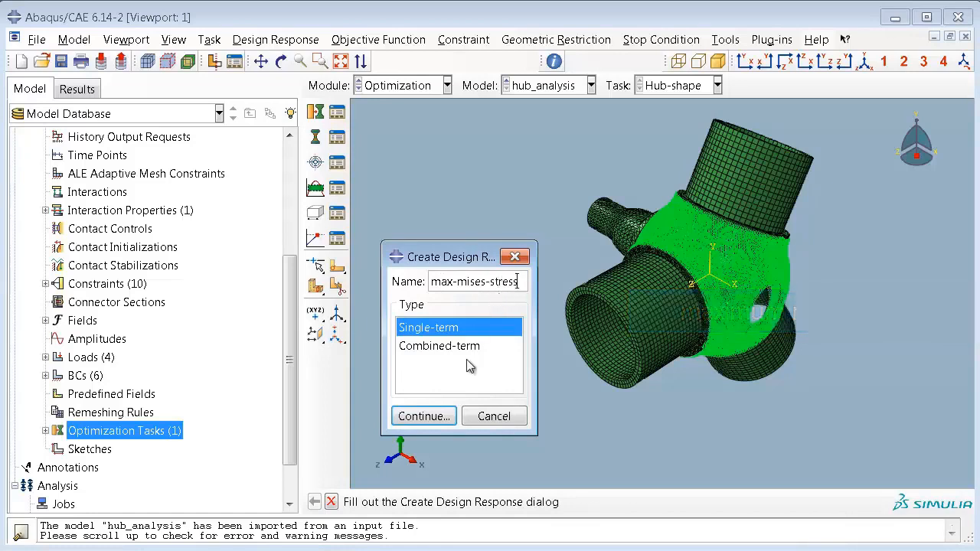
{"action": "left_click", "coordinate": [456, 414]}
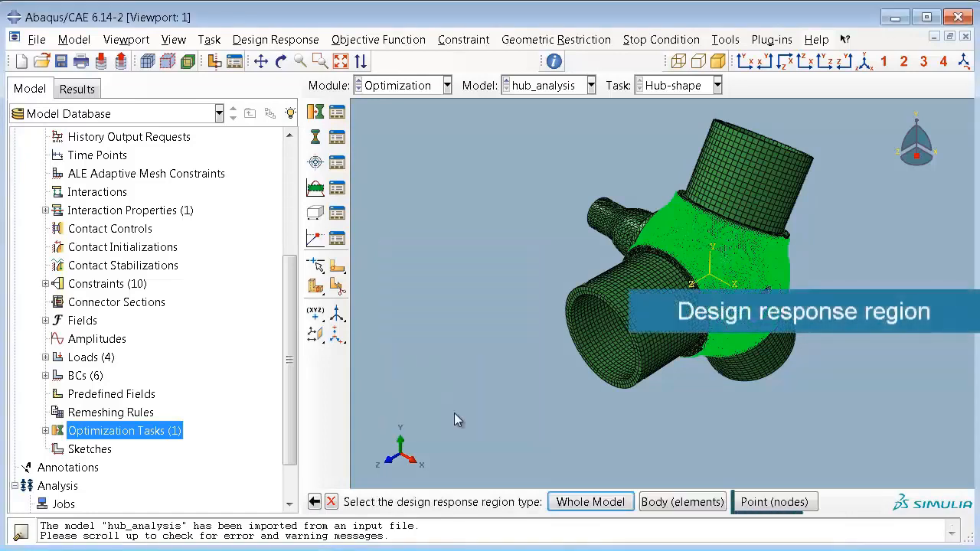
Assign the DESIGN_NODES node set as the point region of the design response
{"action": "left_click", "coordinate": [774, 502]}
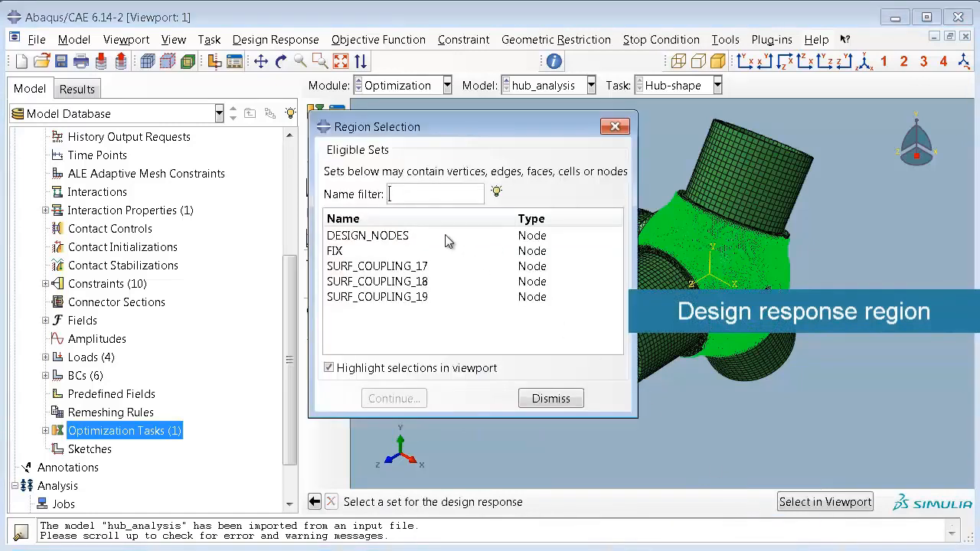
{"action": "left_click", "coordinate": [451, 236]}
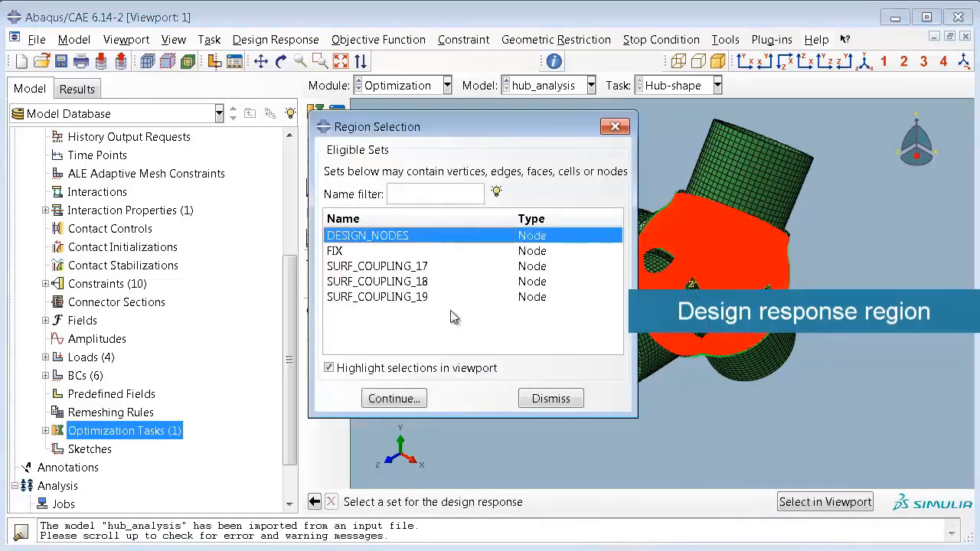
{"action": "left_click", "coordinate": [425, 398]}
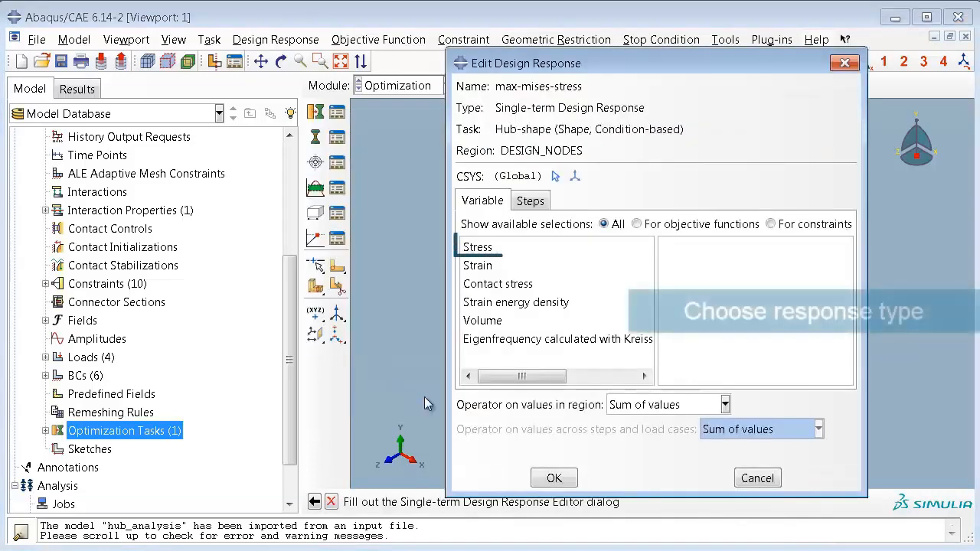
Choose the Mises hypothesis stress as the variable of the max-mises-stress design response
{"action": "left_click", "coordinate": [524, 253]}
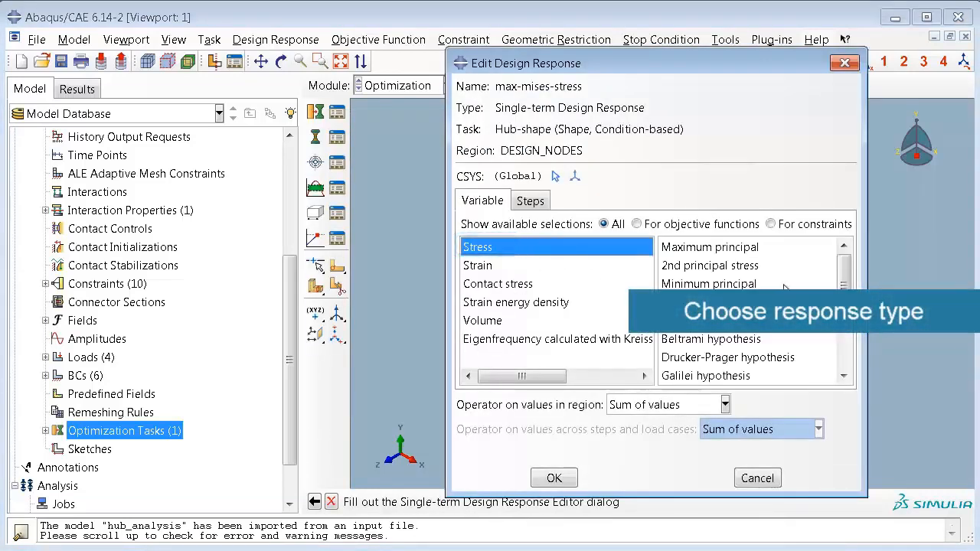
{"action": "left_click_drag", "start_coordinate": [845, 296], "coordinate": [845, 334]}
{"action": "left_click", "coordinate": [781, 346]}
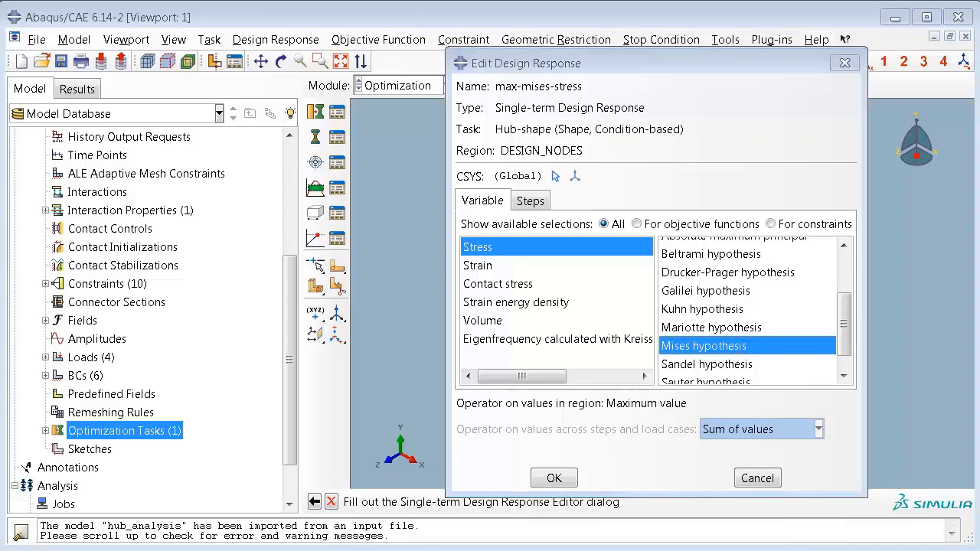
Specify all steps and load cases of hub_analysis as the value source, combine them by maximum value, and save the design response
{"action": "left_click", "coordinate": [530, 202]}
{"action": "left_click", "coordinate": [564, 250]}
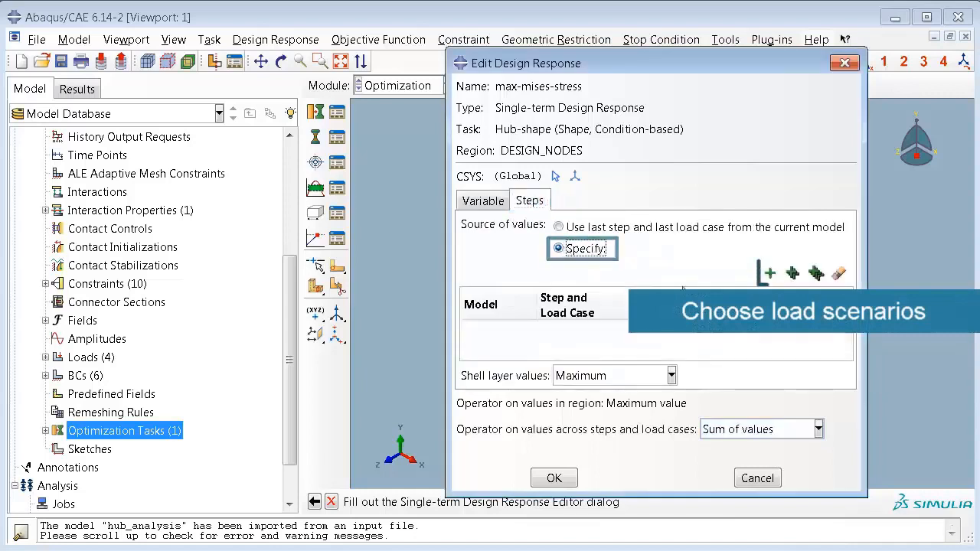
{"action": "left_click", "coordinate": [769, 274]}
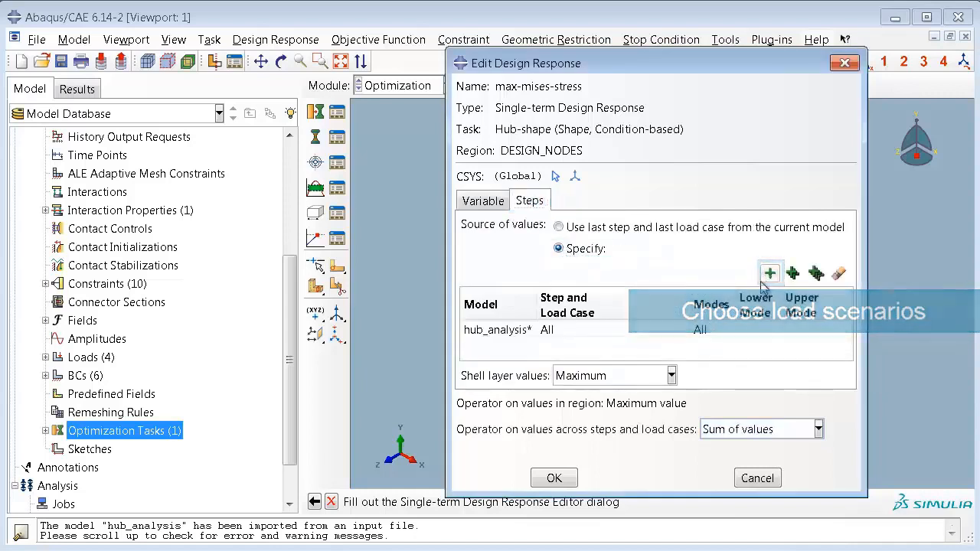
{"action": "left_click", "coordinate": [818, 429]}
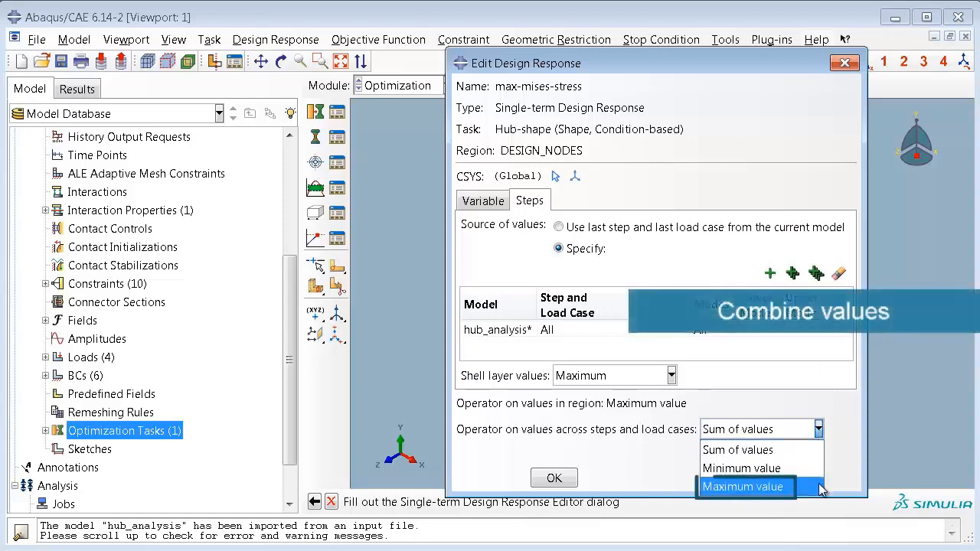
{"action": "left_click", "coordinate": [796, 486]}
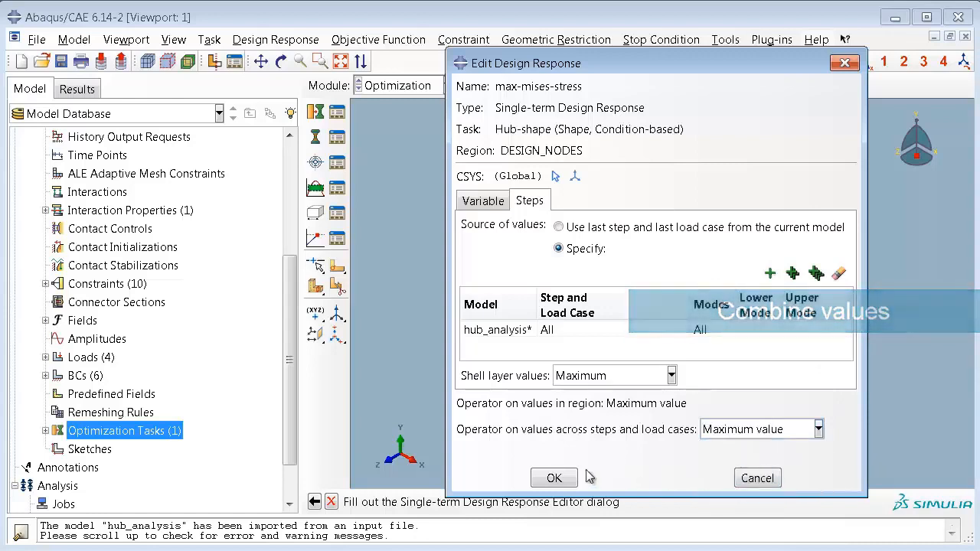
{"action": "left_click", "coordinate": [554, 479]}
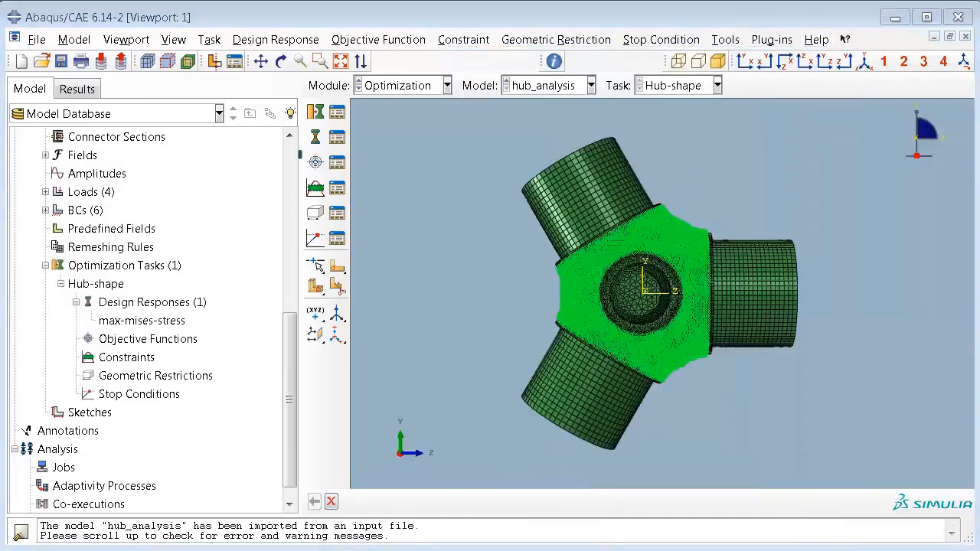
Start an objective function named minmax_mises_obj for the Hub-shape task
{"action": "left_click", "coordinate": [315, 162]}
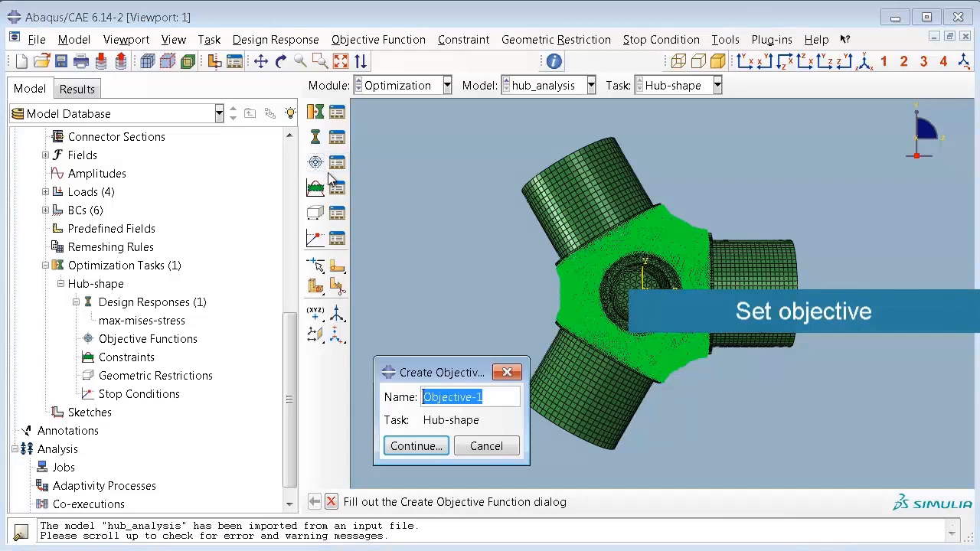
{"action": "type", "text": "m"}
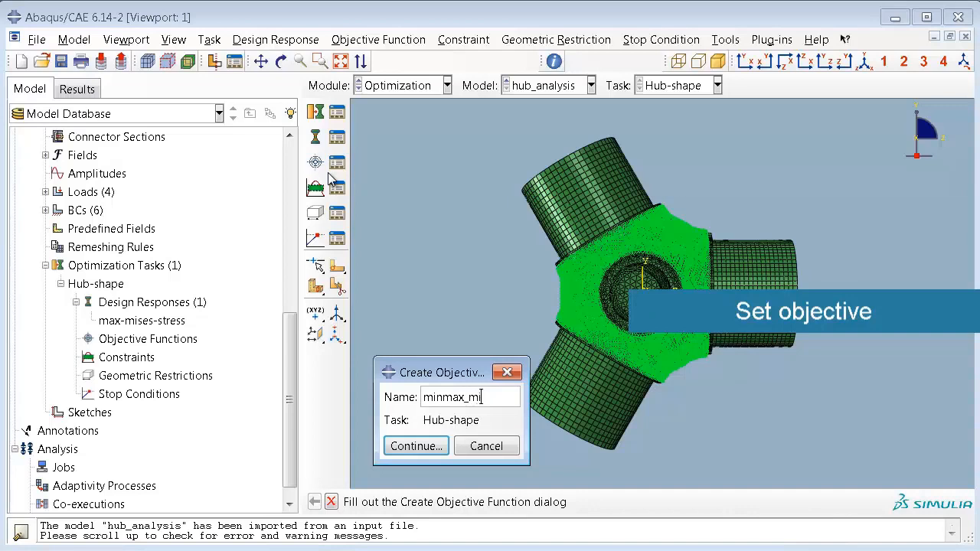
{"action": "type", "text": "inmax_mises_obj"}
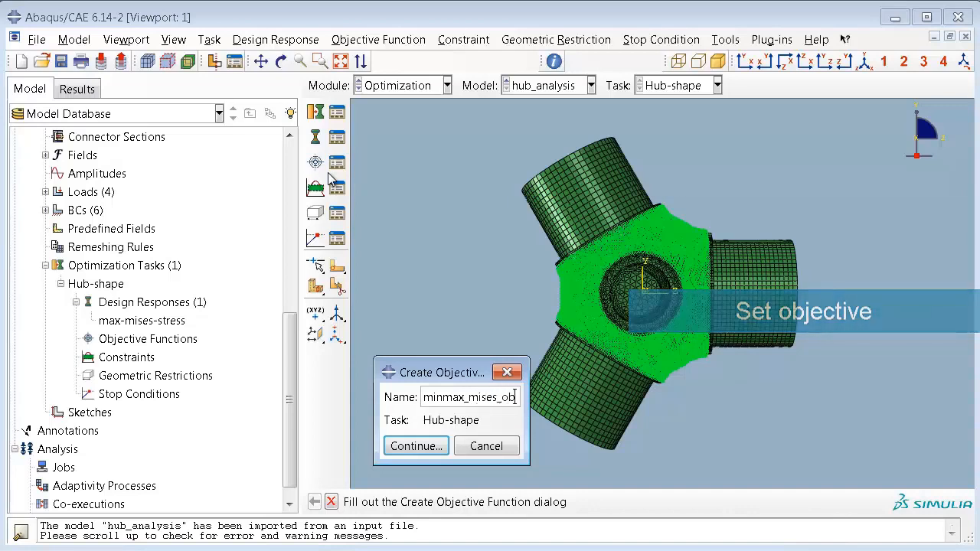
{"action": "left_click", "coordinate": [427, 450]}
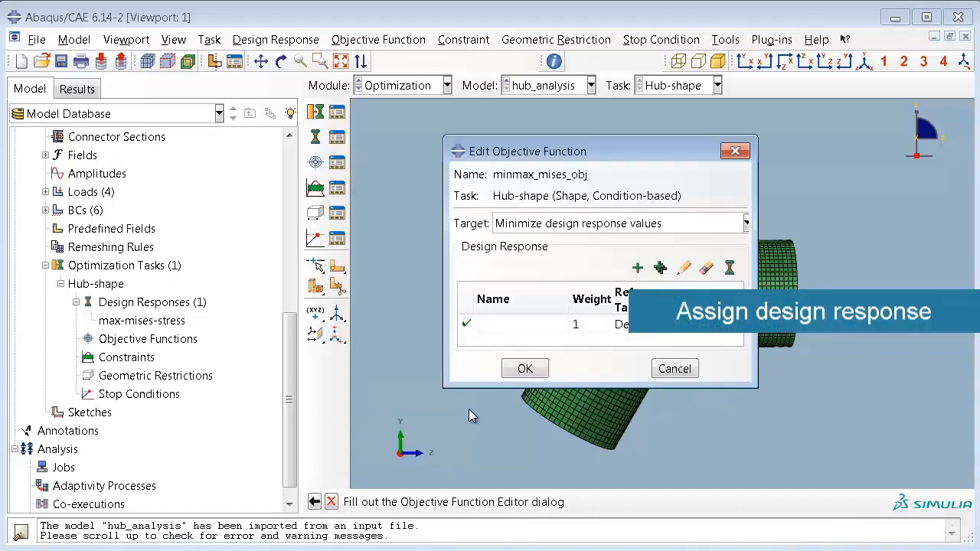
Assign the max-mises-stress design response to the objective with the target of minimizing design response values, and save it
{"action": "left_click", "coordinate": [528, 323]}
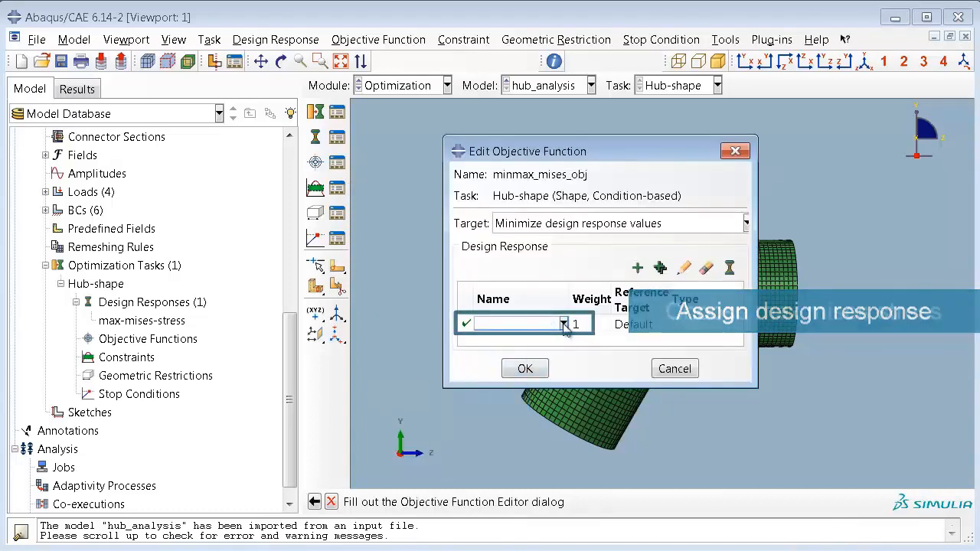
{"action": "left_click", "coordinate": [565, 324]}
{"action": "left_click", "coordinate": [514, 339]}
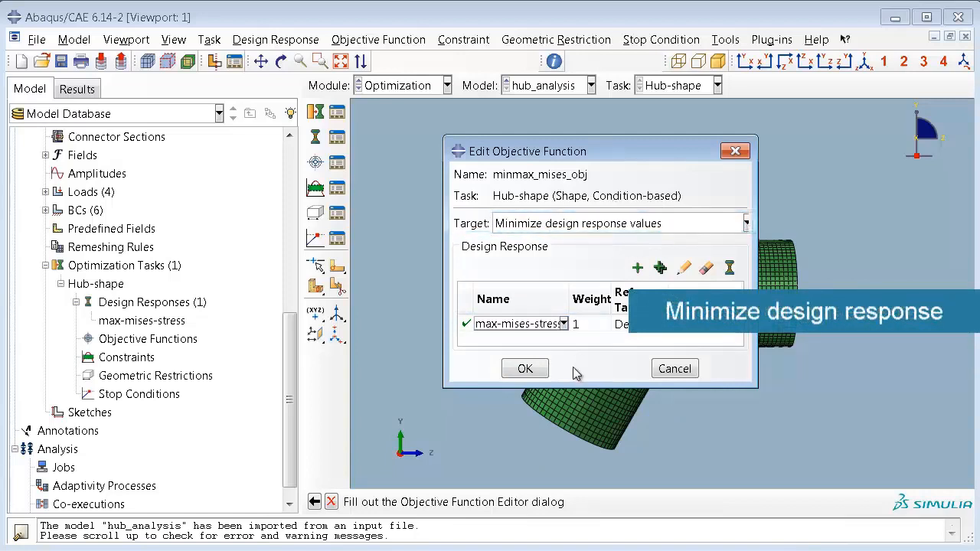
{"action": "left_click", "coordinate": [526, 372]}
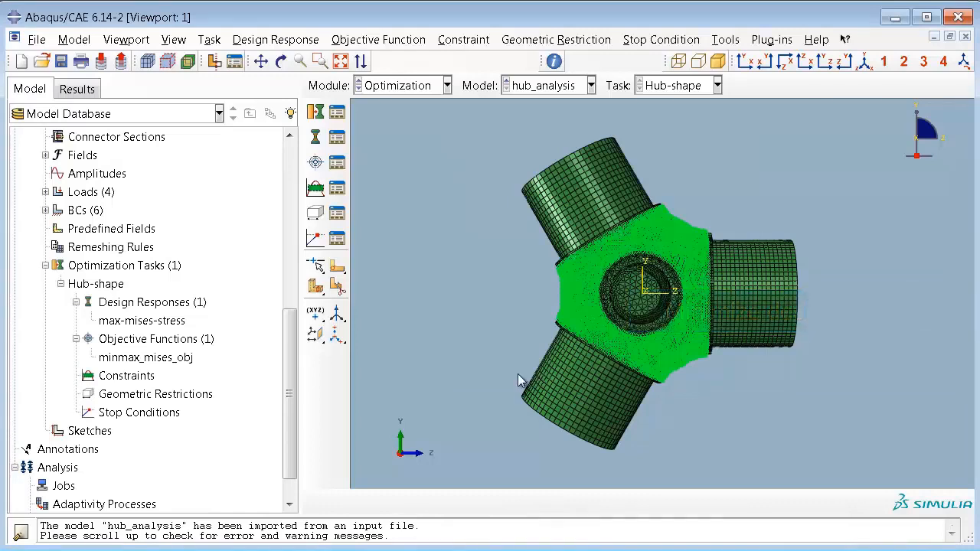
Start a rotational symmetry geometric restriction named cyclic_symm on the DESIGN_NODES node set
{"action": "left_click", "coordinate": [317, 216]}
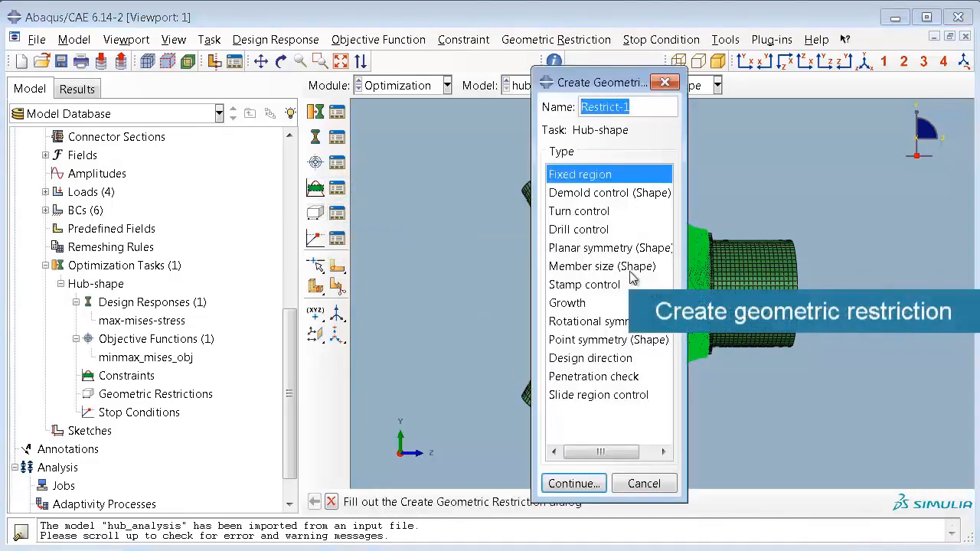
{"action": "left_click", "coordinate": [647, 327]}
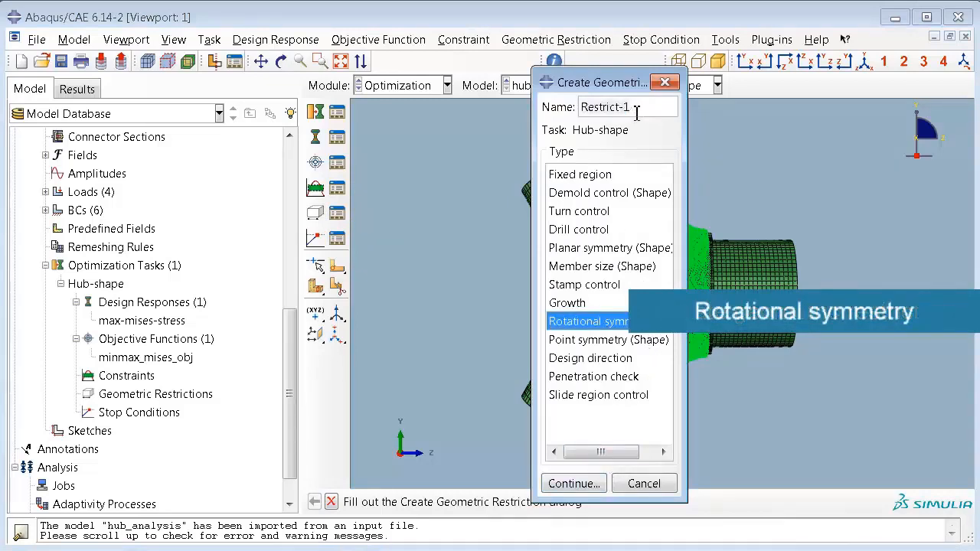
{"action": "left_click_drag", "start_coordinate": [636, 112], "coordinate": [563, 113]}
{"action": "type", "text": "c"}
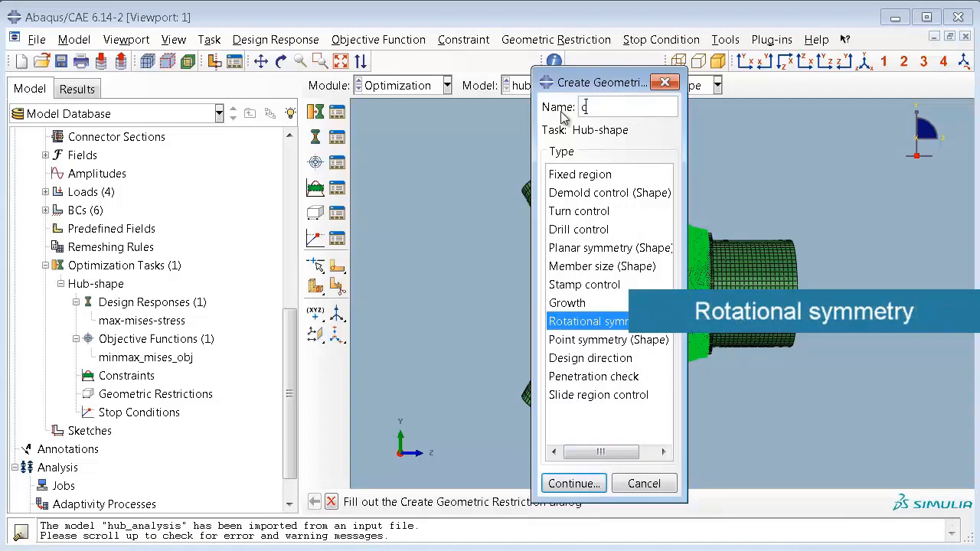
{"action": "type", "text": "yclic_symm"}
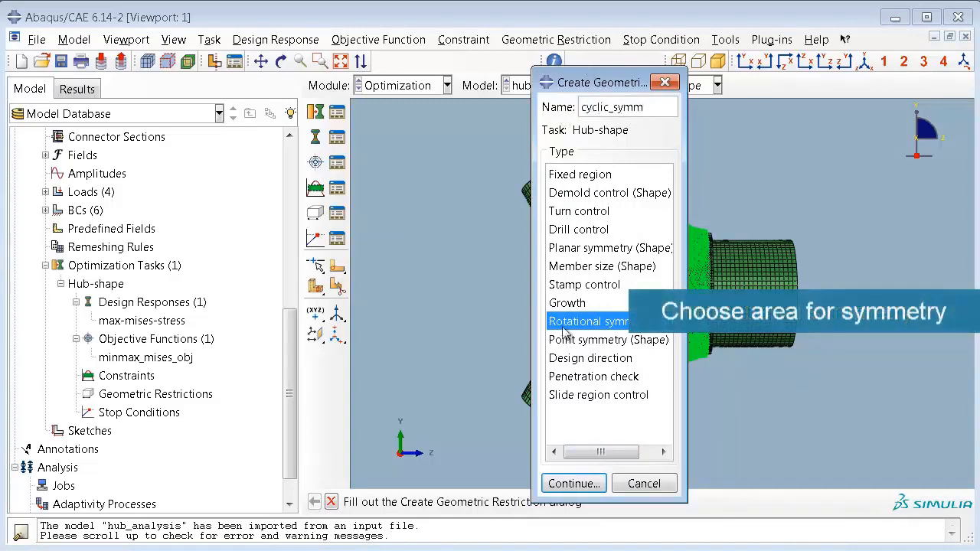
{"action": "left_click", "coordinate": [590, 483]}
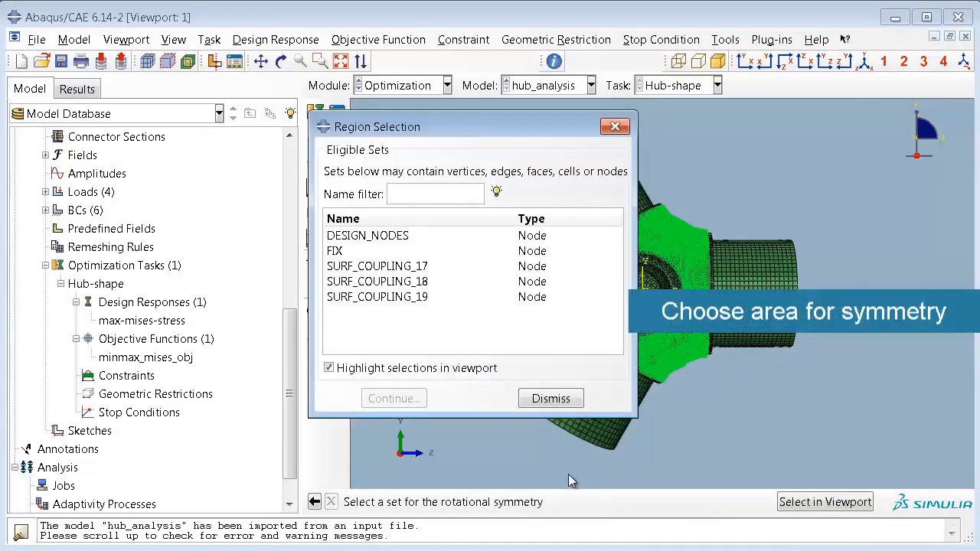
{"action": "left_click", "coordinate": [430, 237]}
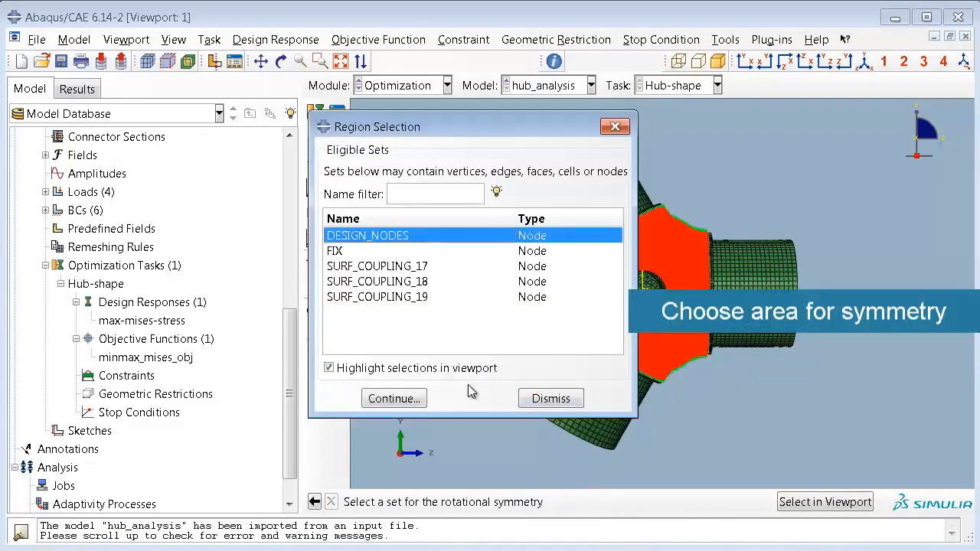
{"action": "left_click", "coordinate": [392, 399]}
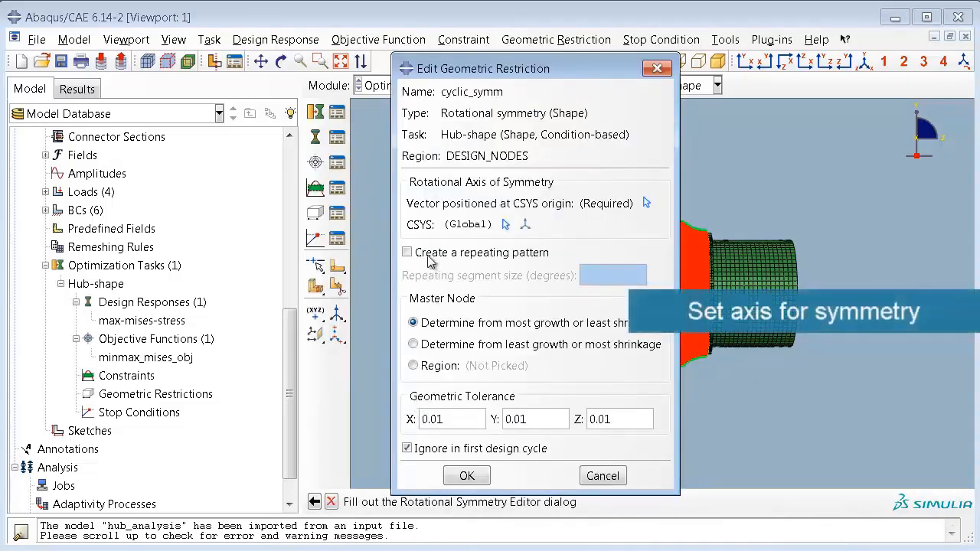
Define the rotational symmetry axis as the vector from 0.0,0.0,0.0 to 1.0,0.0,0.0
{"action": "left_click", "coordinate": [644, 203]}
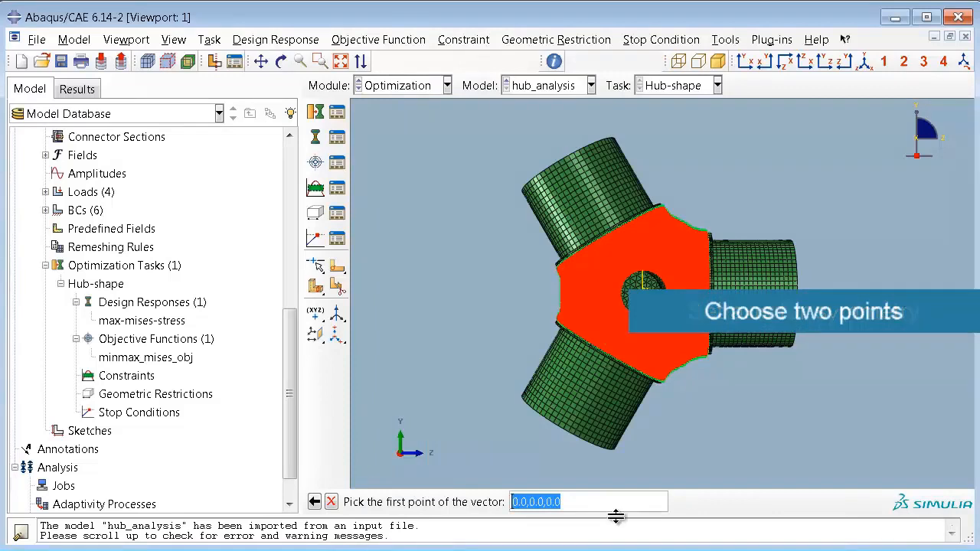
{"action": "key", "text": "Return"}
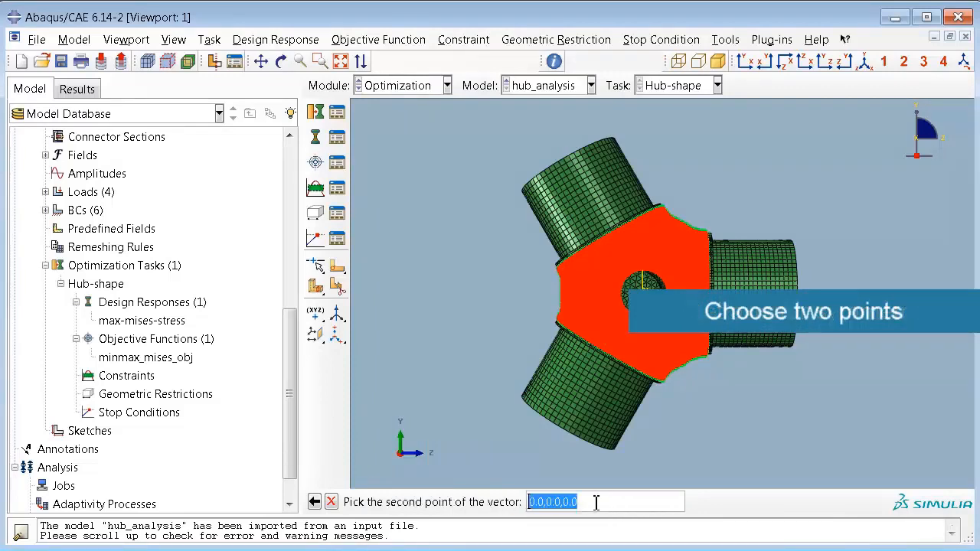
{"action": "left_click", "coordinate": [531, 505]}
{"action": "type", "text": "1"}
{"action": "key", "text": "Delete"}
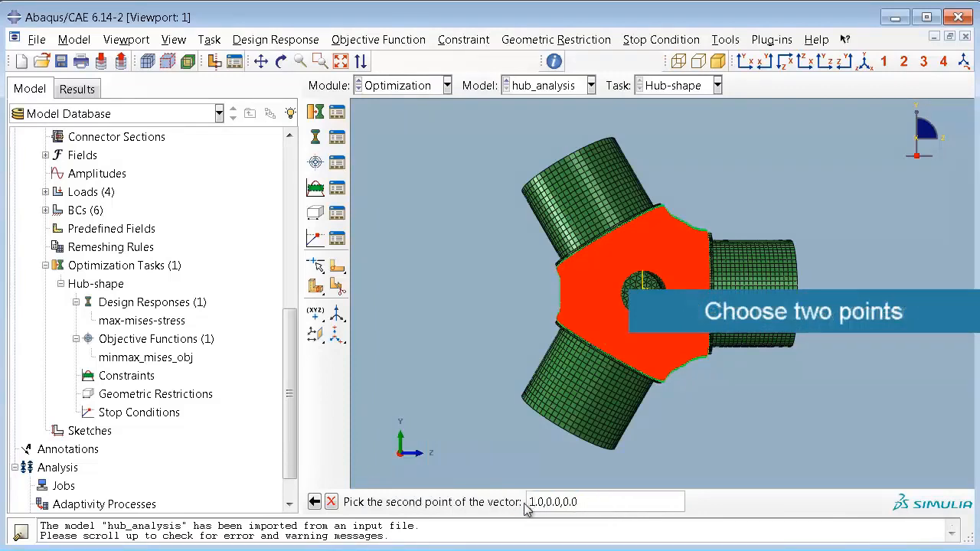
{"action": "key", "text": "Return"}
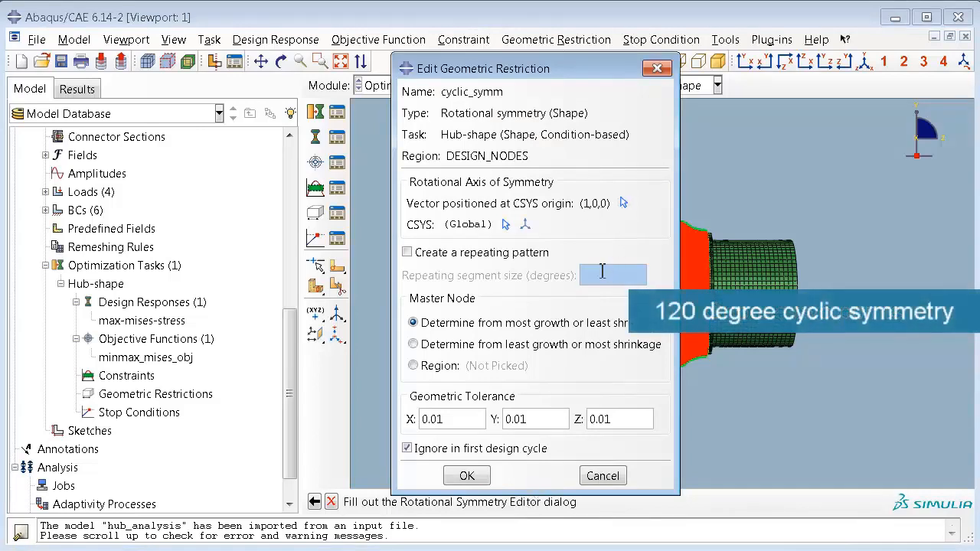
Enable a repeating pattern with a segment size of 120 degrees and save the cyclic_symm restriction
{"action": "left_click", "coordinate": [483, 254]}
{"action": "left_click", "coordinate": [596, 277]}
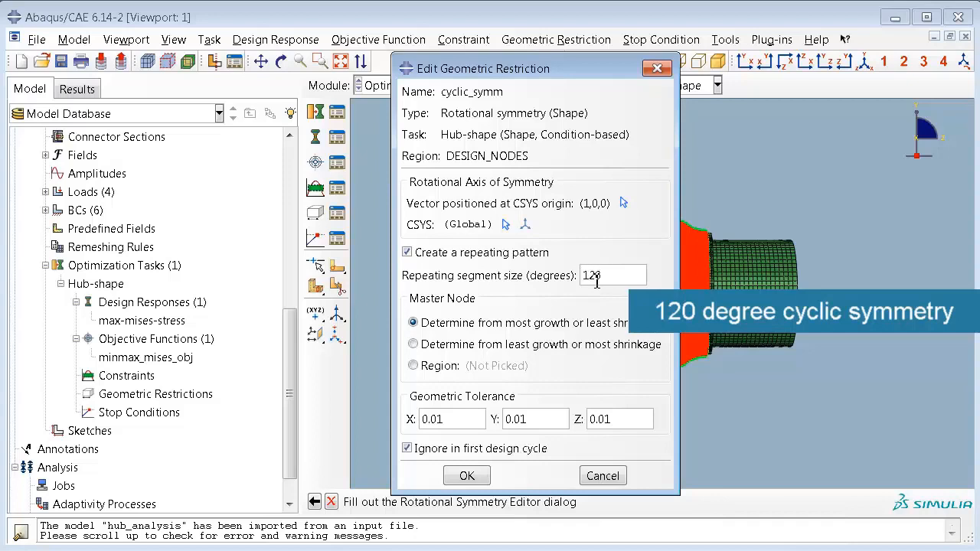
{"action": "left_click", "coordinate": [484, 483]}
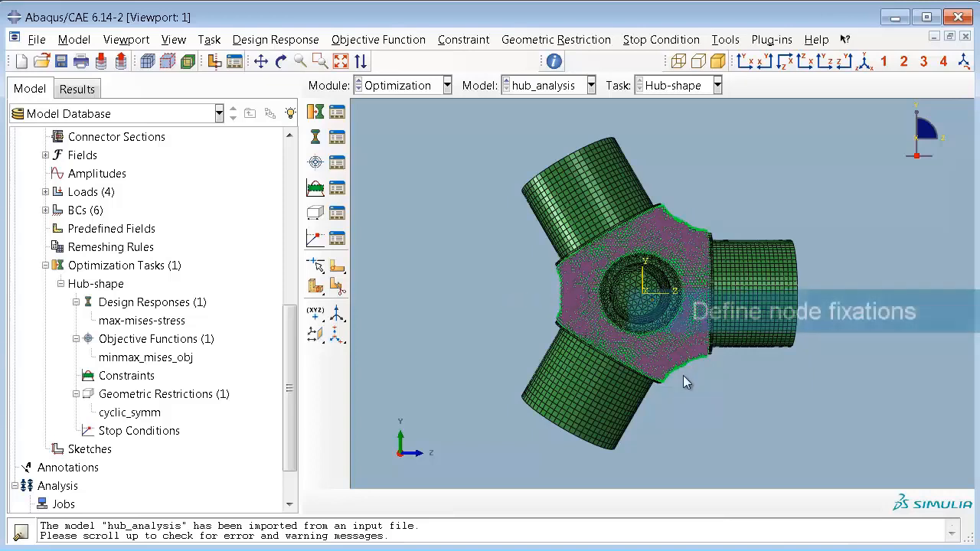
Start a fixed region geometric restriction named fixed_areas on the FIX node set
{"action": "left_click", "coordinate": [316, 214]}
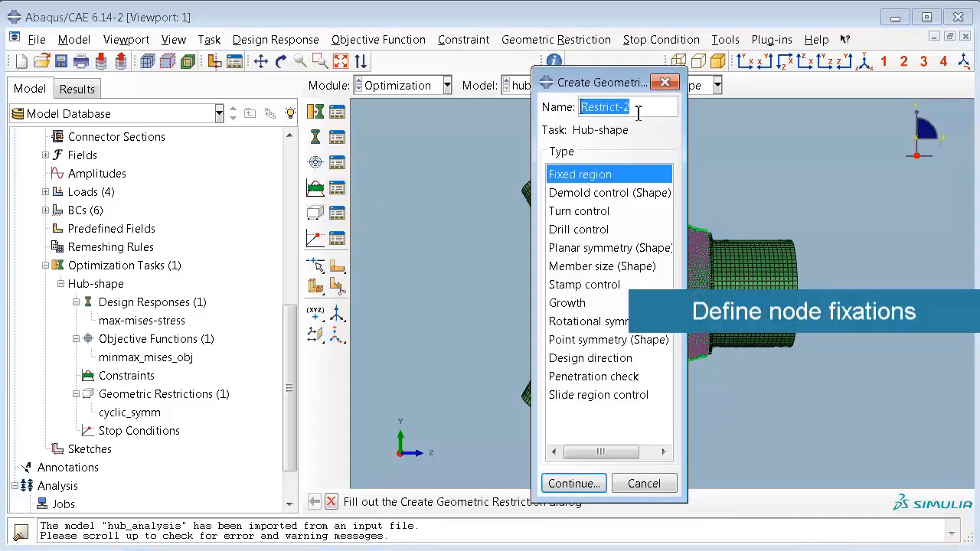
{"action": "type", "text": "fixed"}
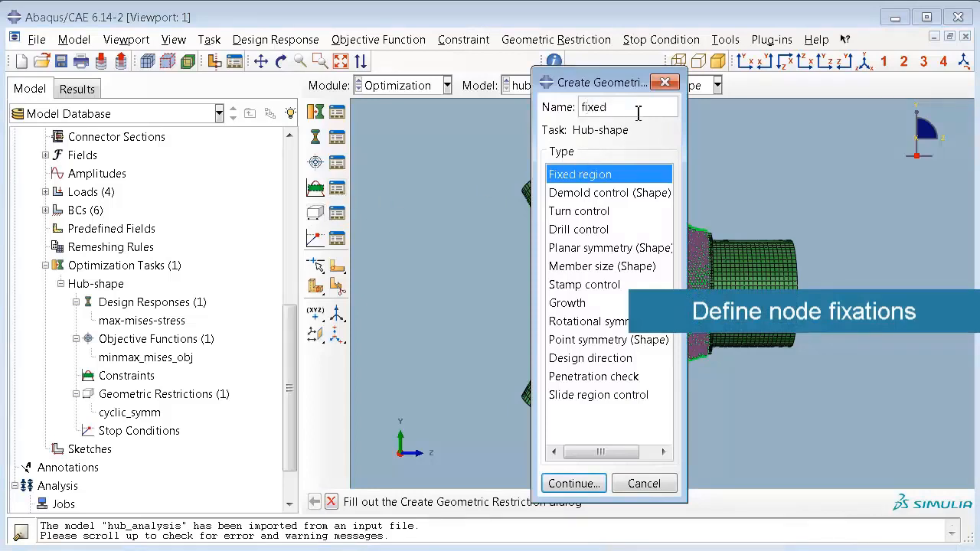
{"action": "type", "text": "_areas"}
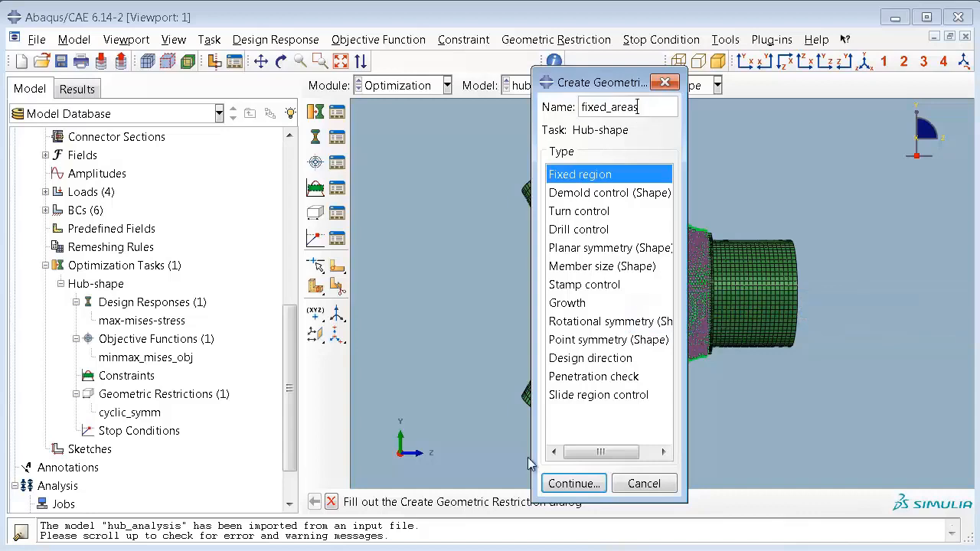
{"action": "left_click", "coordinate": [573, 483]}
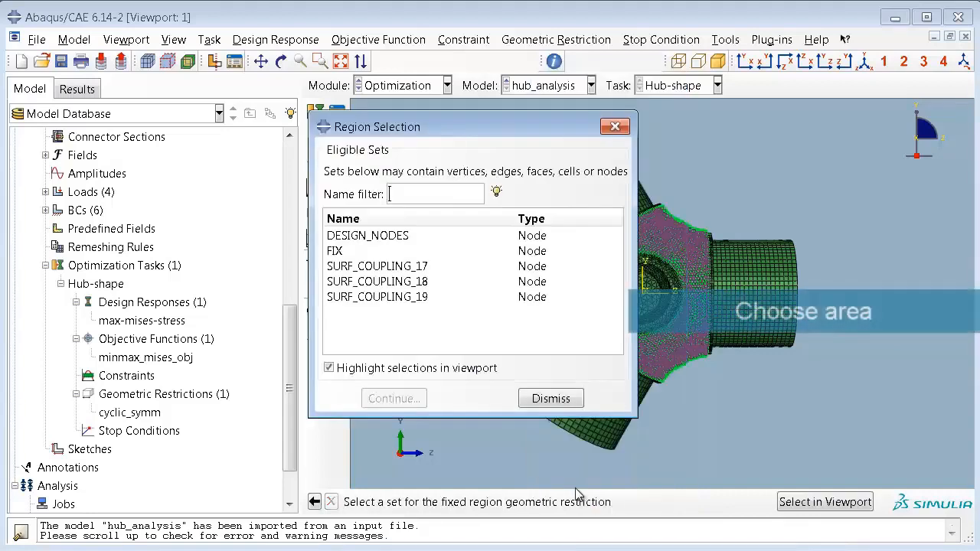
{"action": "left_click", "coordinate": [440, 251]}
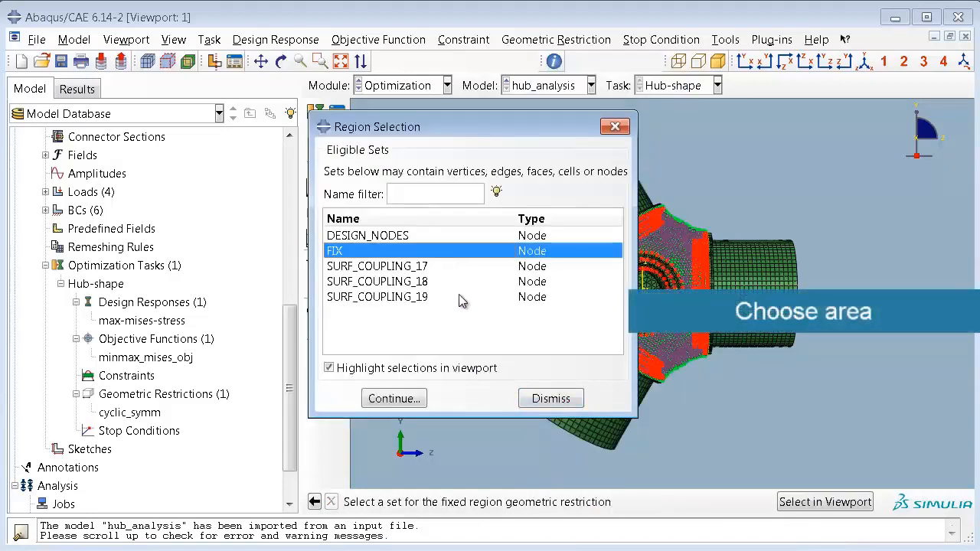
{"action": "left_click", "coordinate": [393, 399]}
Fix the region in the 1-, 2- and 3-directions and save the fixed_areas restriction
{"action": "left_click", "coordinate": [402, 282]}
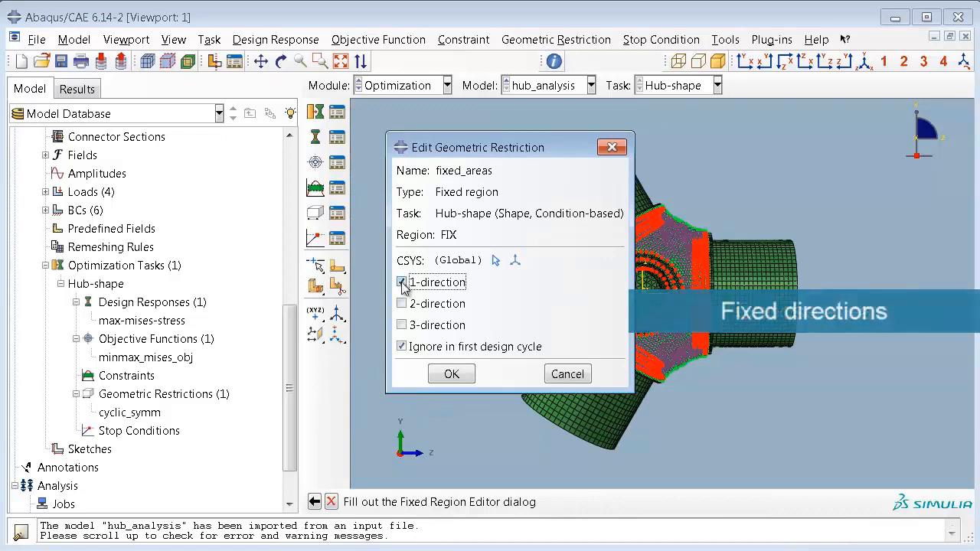
{"action": "left_click", "coordinate": [402, 304]}
{"action": "left_click", "coordinate": [402, 325]}
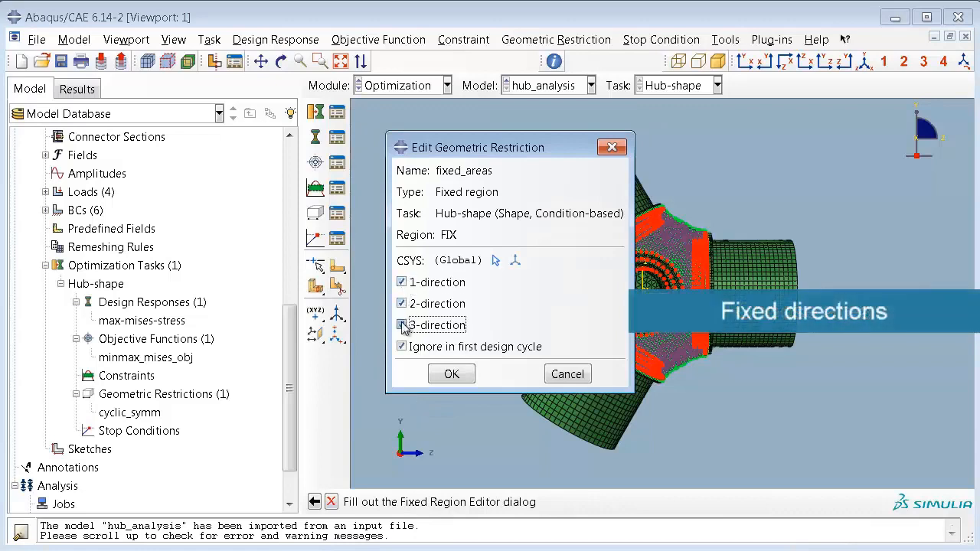
{"action": "left_click", "coordinate": [450, 375]}
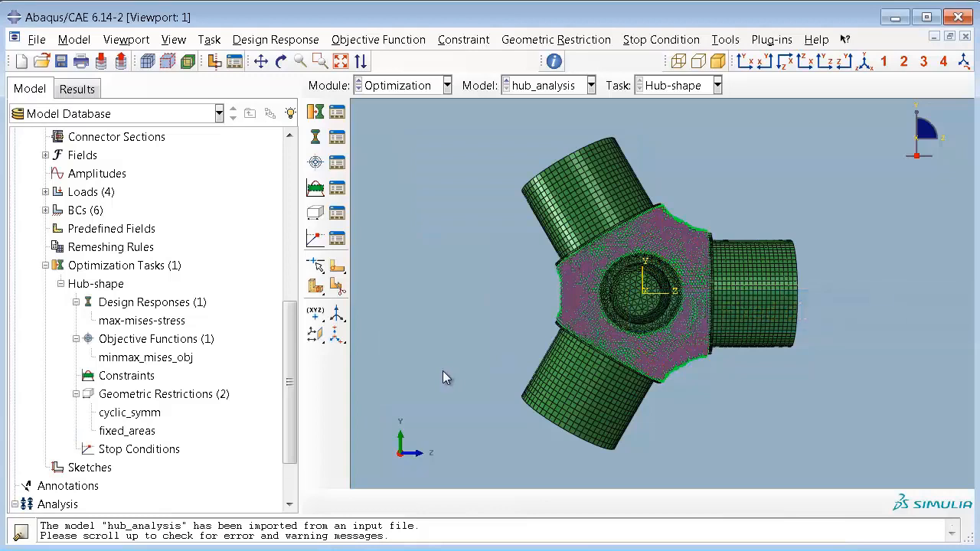
Create an optimization process named hub_shape for the Hub-shape task, saving data for every cycle
{"action": "mouse_move", "coordinate": [187, 325]}
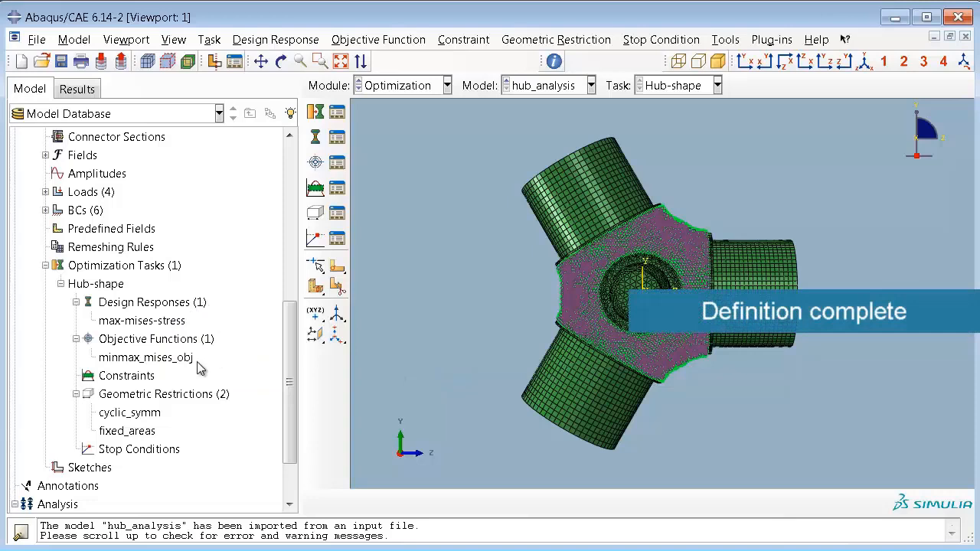
{"action": "mouse_move", "coordinate": [194, 367]}
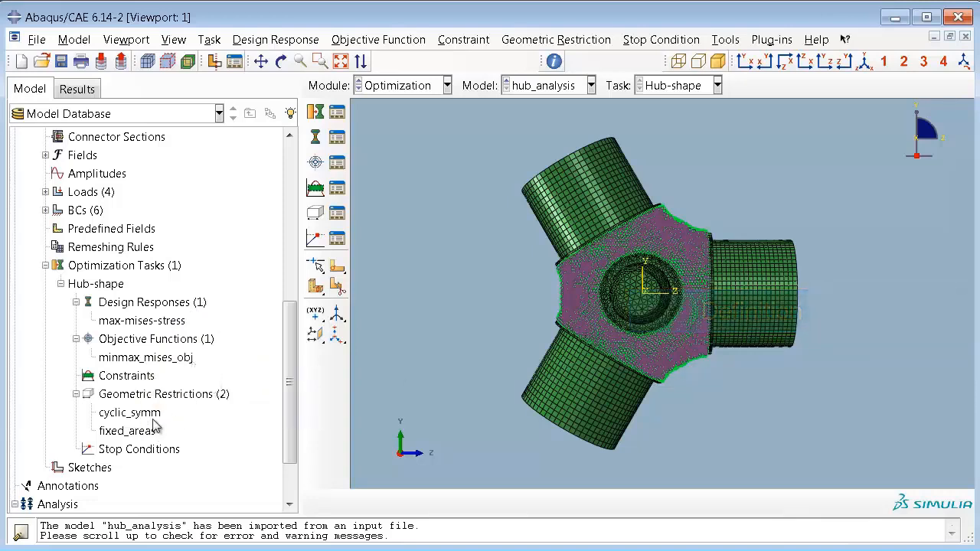
{"action": "mouse_move", "coordinate": [156, 419]}
{"action": "scroll", "coordinate": [295, 479], "scroll_direction": "down", "scroll_amount": 2}
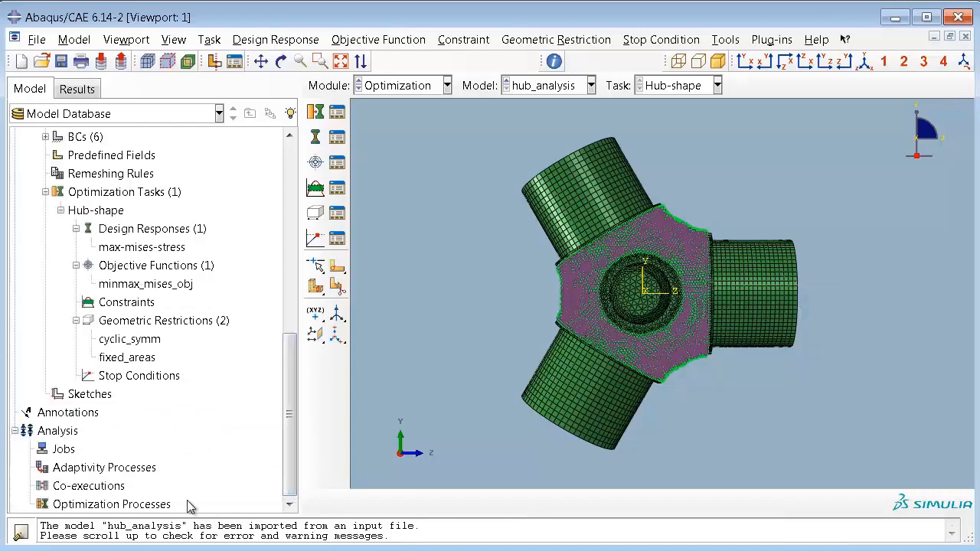
{"action": "double_click", "coordinate": [142, 506]}
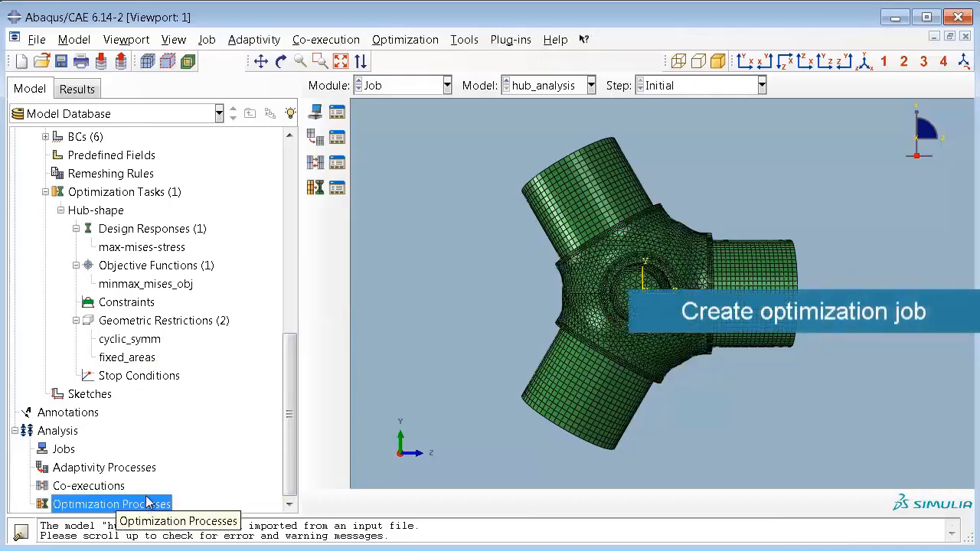
{"action": "right_click", "coordinate": [148, 501]}
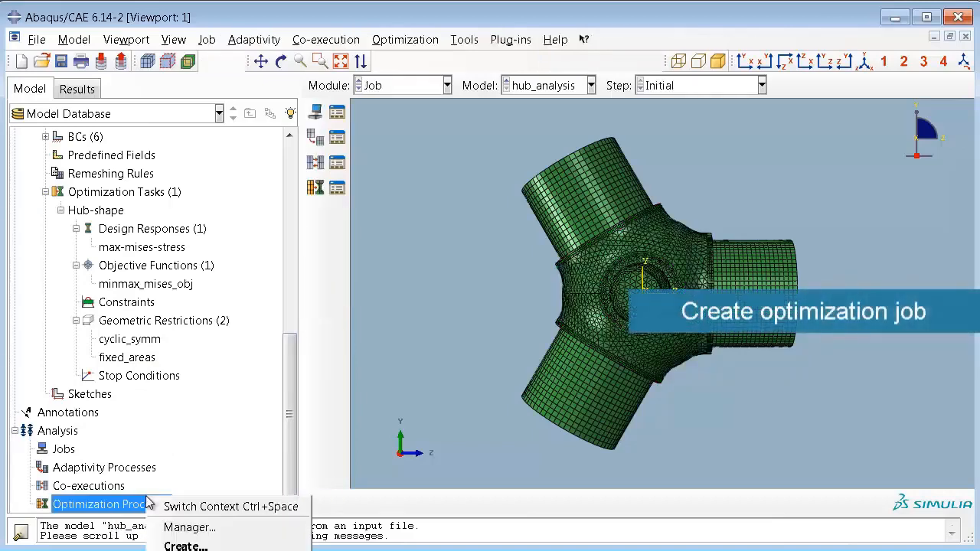
{"action": "left_click", "coordinate": [216, 548]}
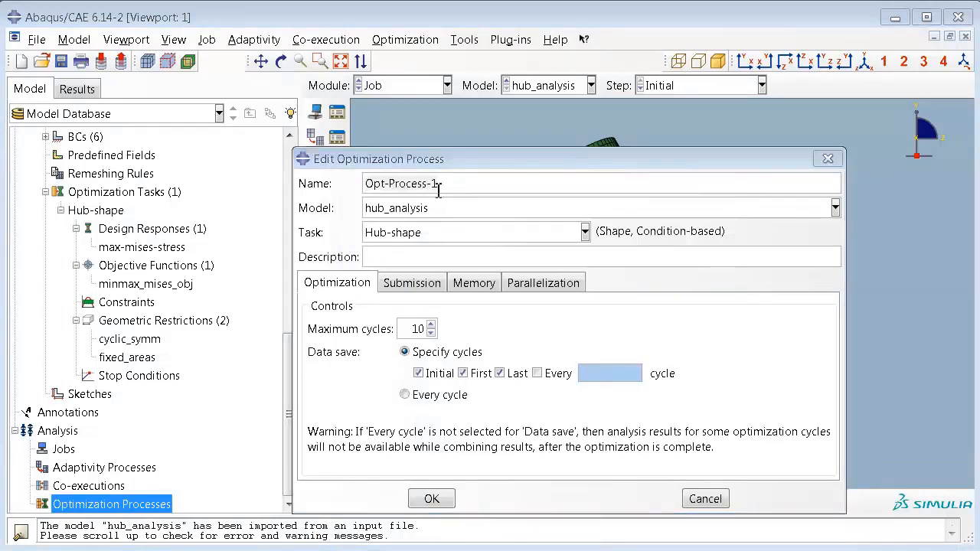
{"action": "left_click_drag", "start_coordinate": [453, 185], "coordinate": [366, 182]}
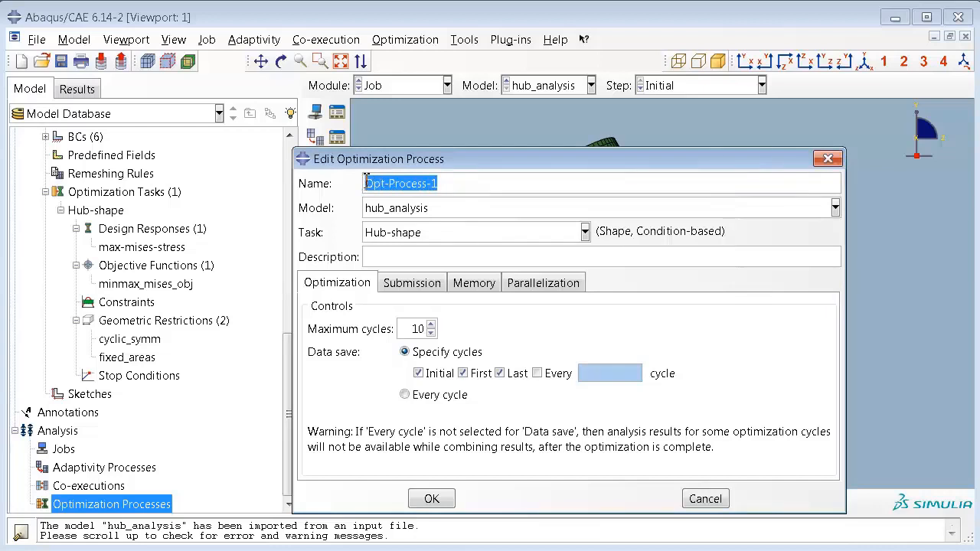
{"action": "key", "text": "BackSpace"}
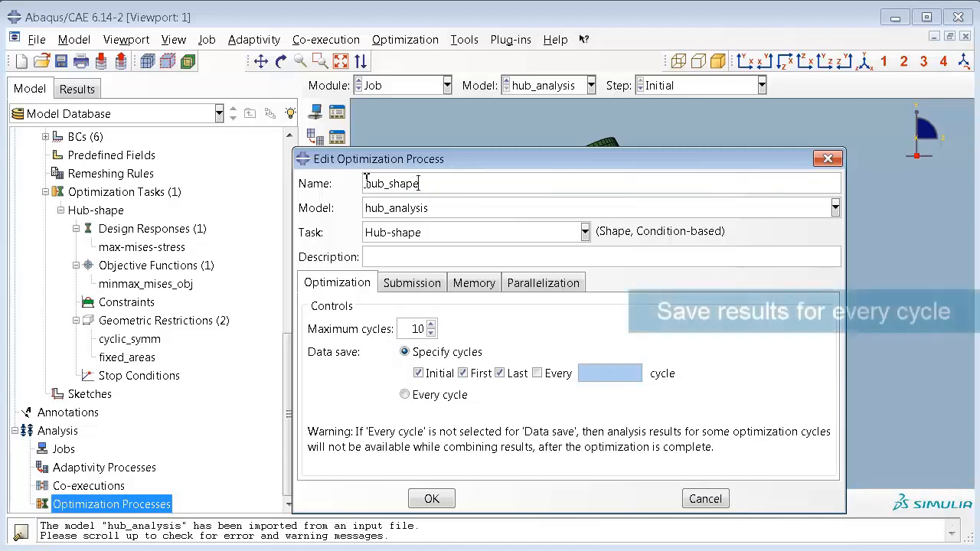
{"action": "left_click", "coordinate": [405, 396]}
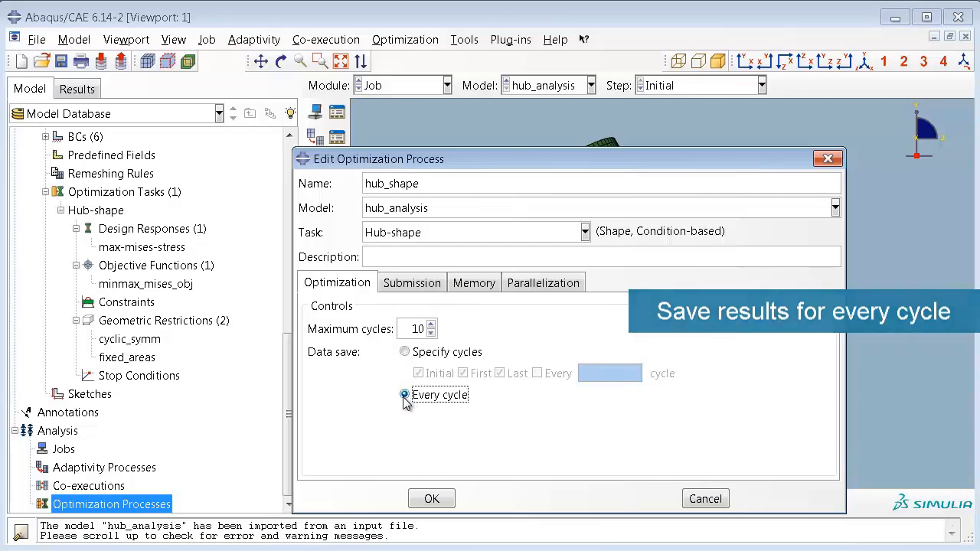
{"action": "left_click", "coordinate": [432, 507]}
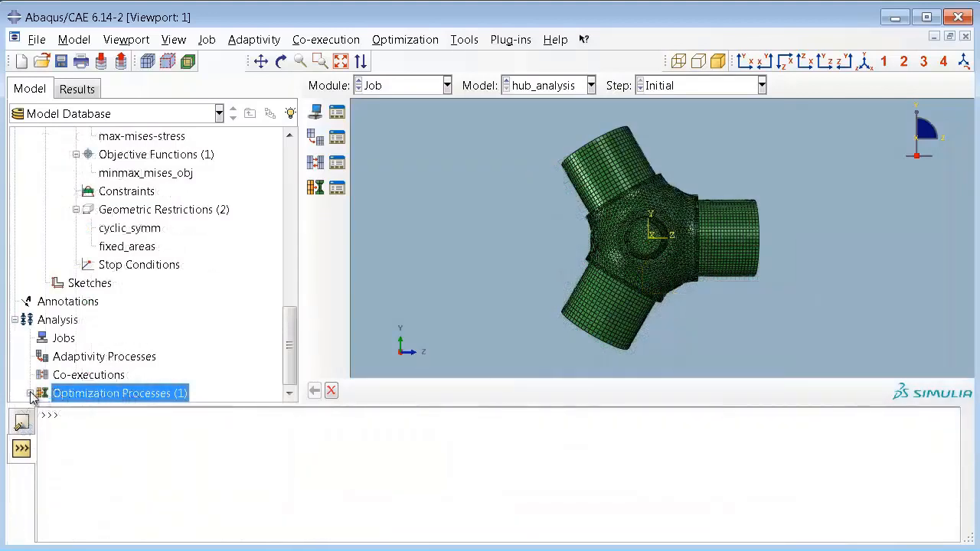
Submit the hub_shape optimization process
{"action": "left_click", "coordinate": [29, 394]}
{"action": "left_click", "coordinate": [84, 375]}
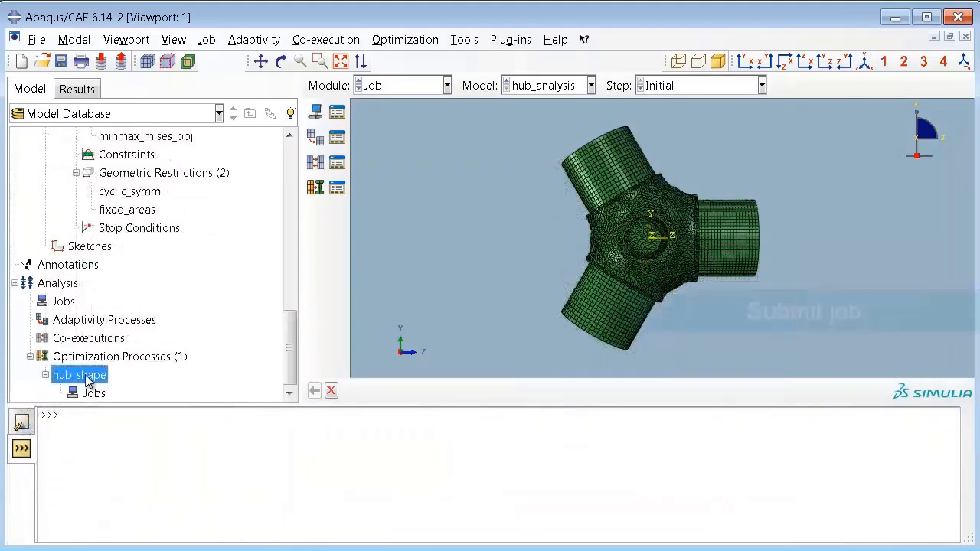
{"action": "right_click", "coordinate": [87, 380]}
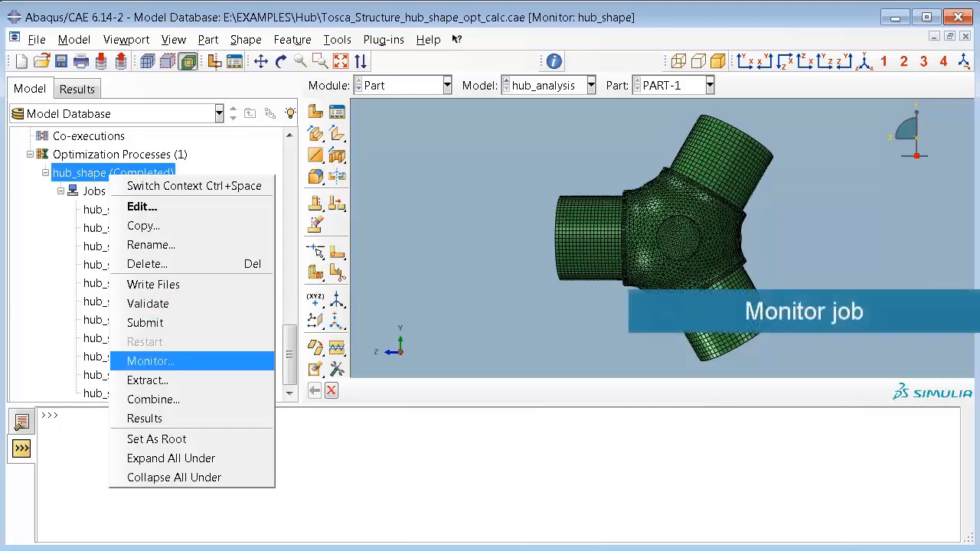
Monitor the hub_shape process, check the MINMAX_MISES_OBJ values through cycle 10, and plot them
{"action": "left_click", "coordinate": [150, 361]}
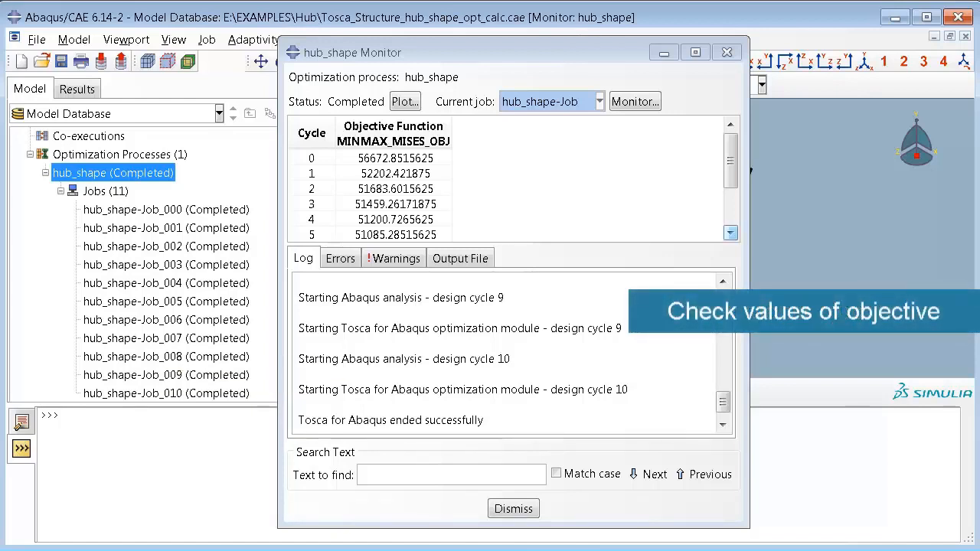
{"action": "left_click", "coordinate": [730, 233]}
{"action": "left_click", "coordinate": [730, 233]}
{"action": "left_click", "coordinate": [731, 233]}
{"action": "left_click", "coordinate": [730, 233]}
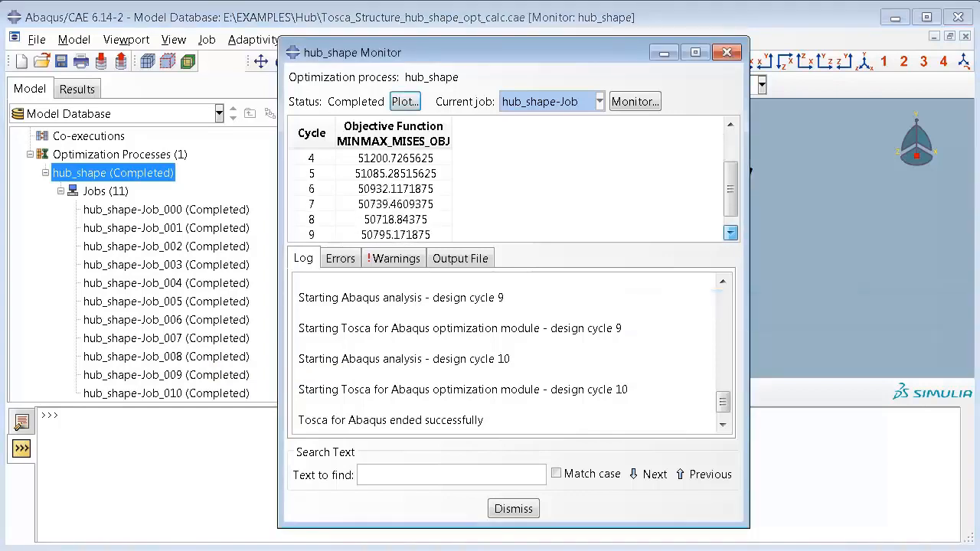
{"action": "left_click", "coordinate": [730, 233]}
{"action": "left_click", "coordinate": [405, 101]}
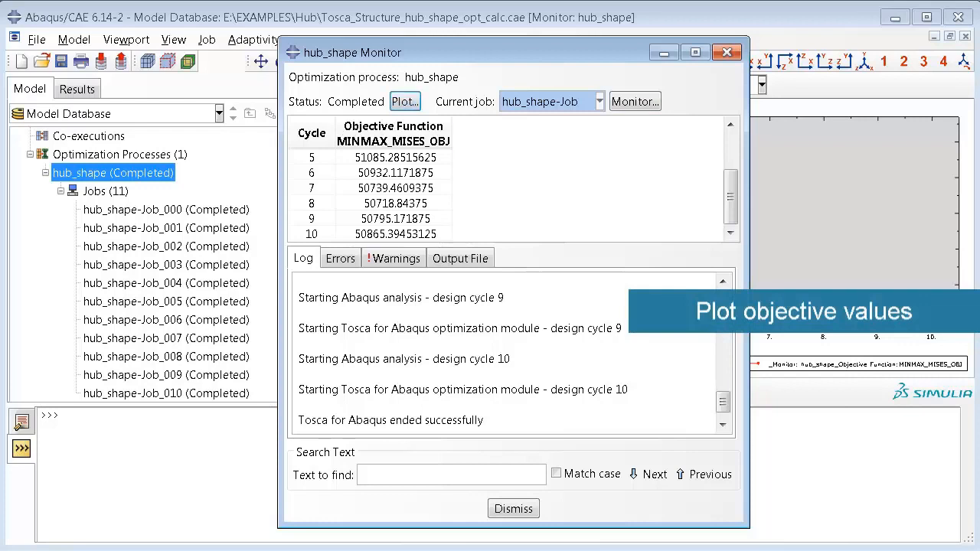
{"action": "left_click", "coordinate": [665, 52]}
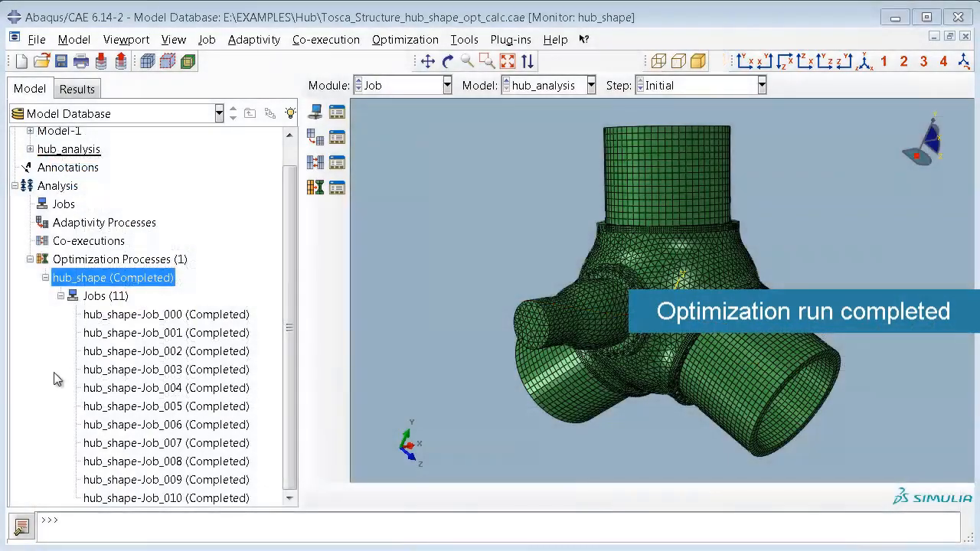
Combine the hub_shape optimization results for all cycles, keeping the preselected default field variables
{"action": "right_click", "coordinate": [110, 283]}
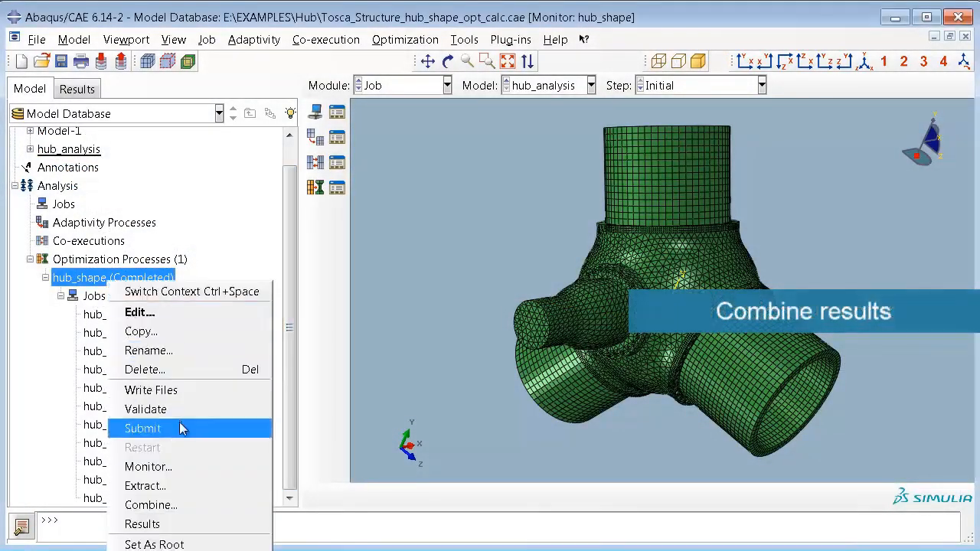
{"action": "left_click", "coordinate": [185, 504]}
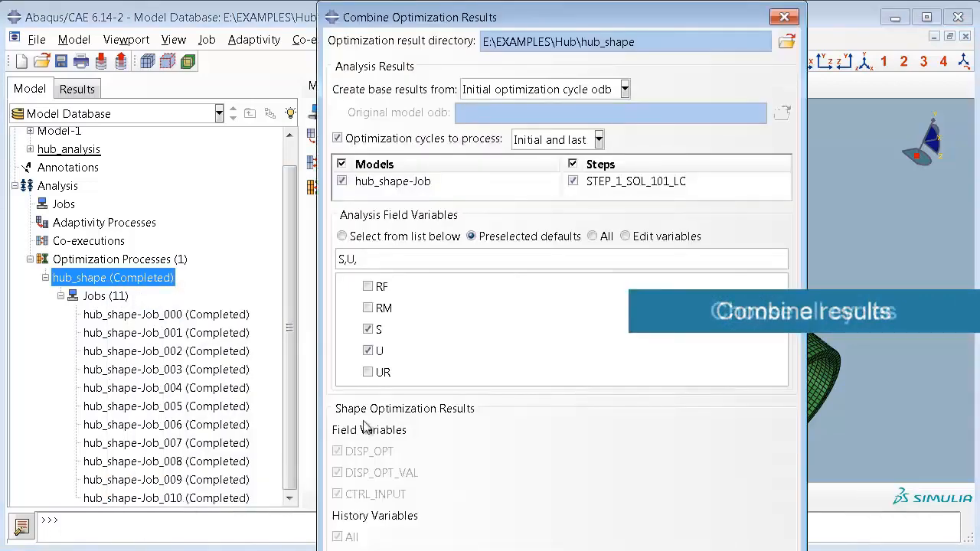
{"action": "left_click", "coordinate": [599, 139]}
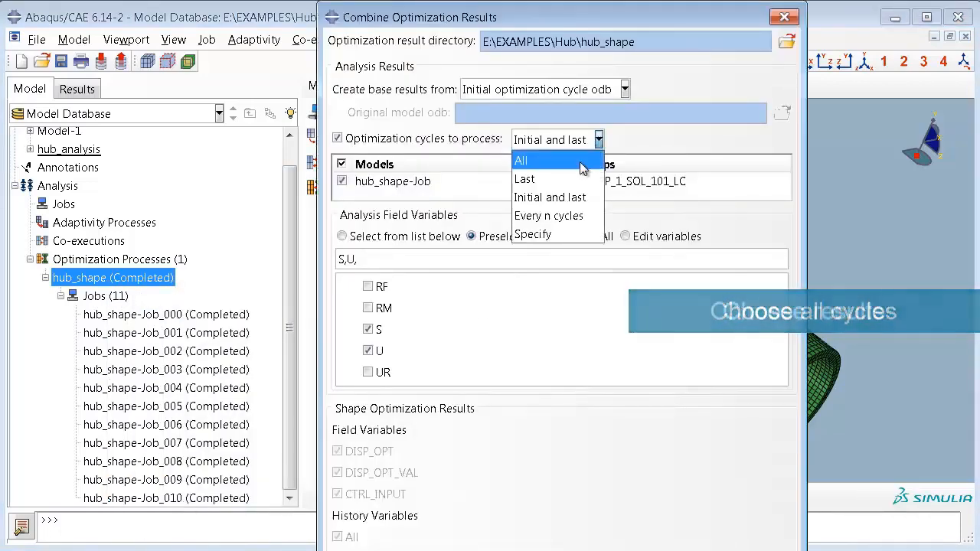
{"action": "left_click", "coordinate": [580, 164]}
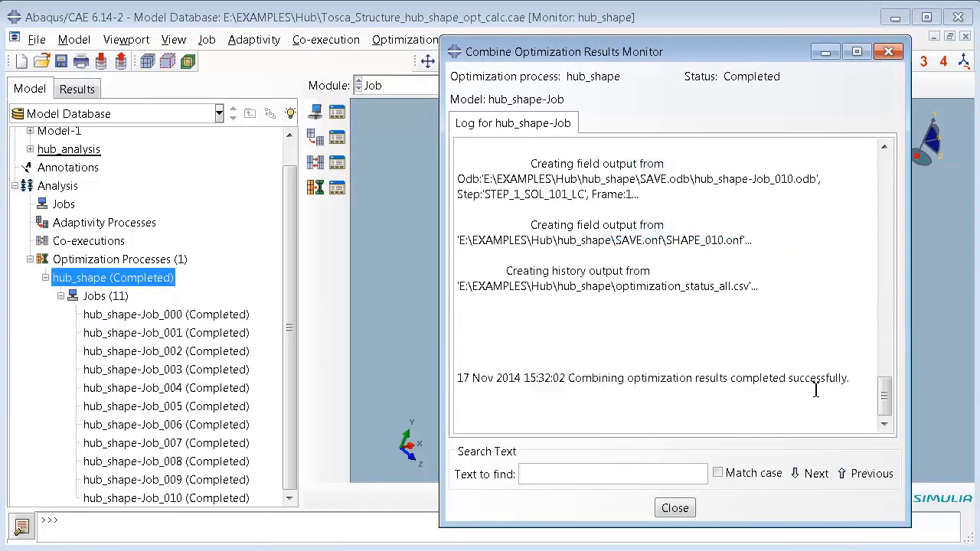
{"action": "left_click", "coordinate": [691, 508]}
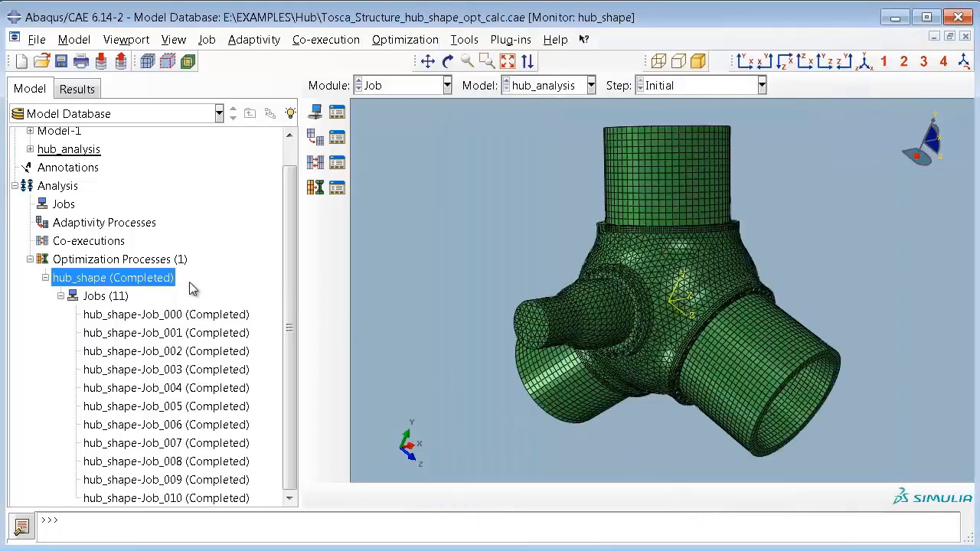
Open the combined hub_shape results and step through the DISP_OPT magnitude contours from the initial design cycle to cycle 10
{"action": "right_click", "coordinate": [154, 282]}
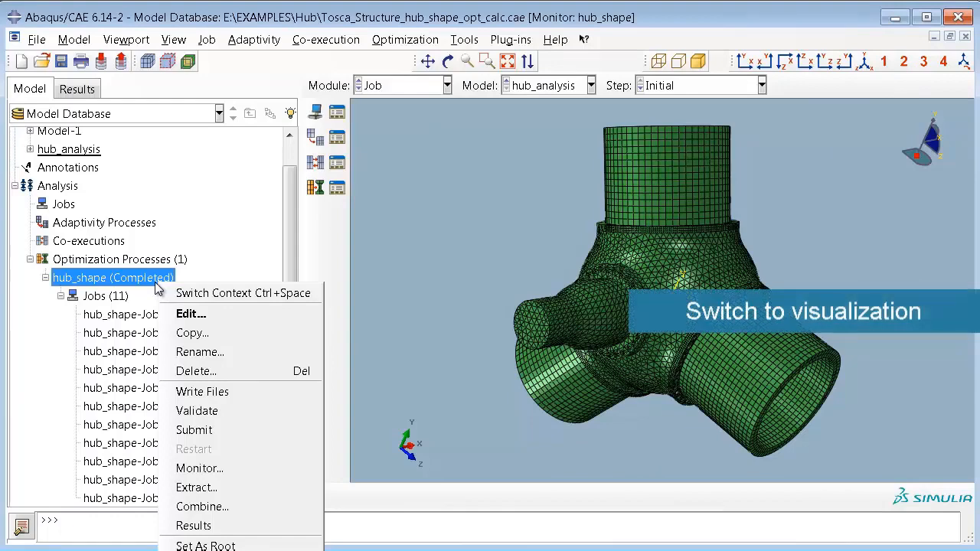
{"action": "left_click", "coordinate": [241, 528]}
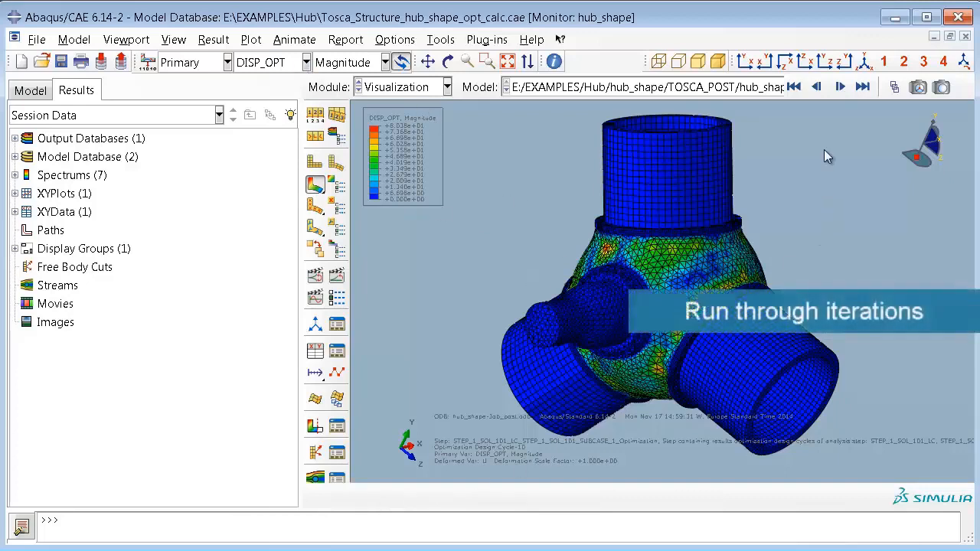
{"action": "left_click", "coordinate": [794, 88]}
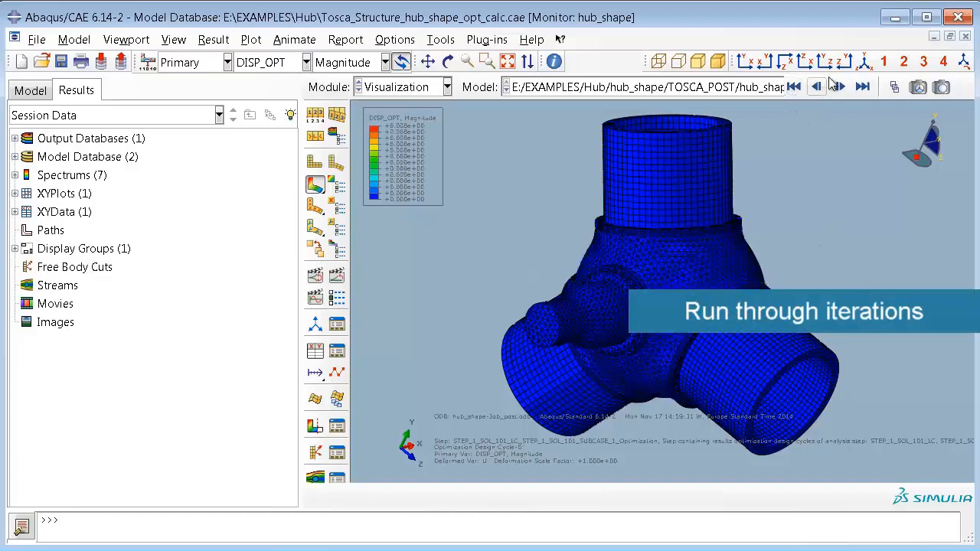
{"action": "left_click", "coordinate": [839, 87]}
{"action": "left_click", "coordinate": [840, 87]}
{"action": "left_click", "coordinate": [840, 87]}
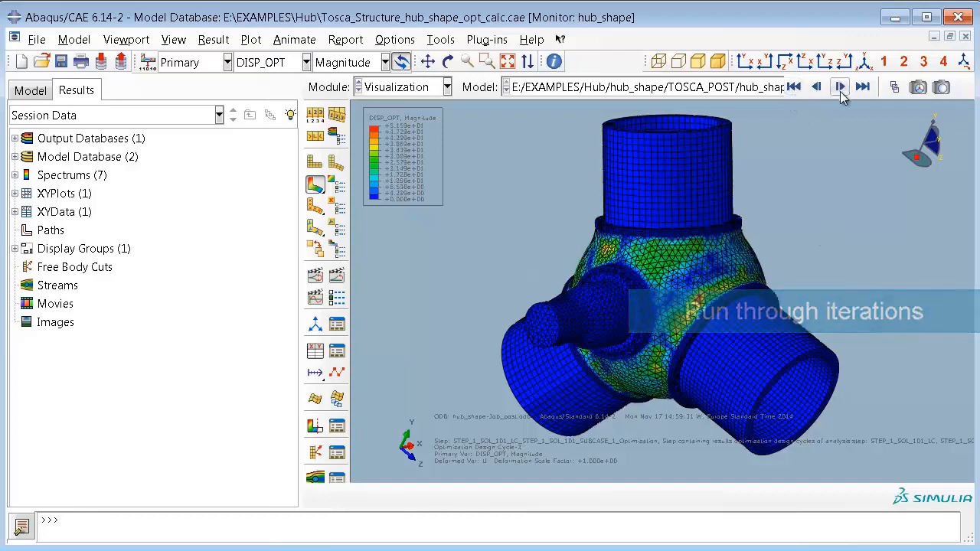
{"action": "left_click", "coordinate": [839, 88]}
{"action": "left_click", "coordinate": [839, 88]}
{"action": "left_click", "coordinate": [840, 87]}
{"action": "left_click", "coordinate": [839, 87]}
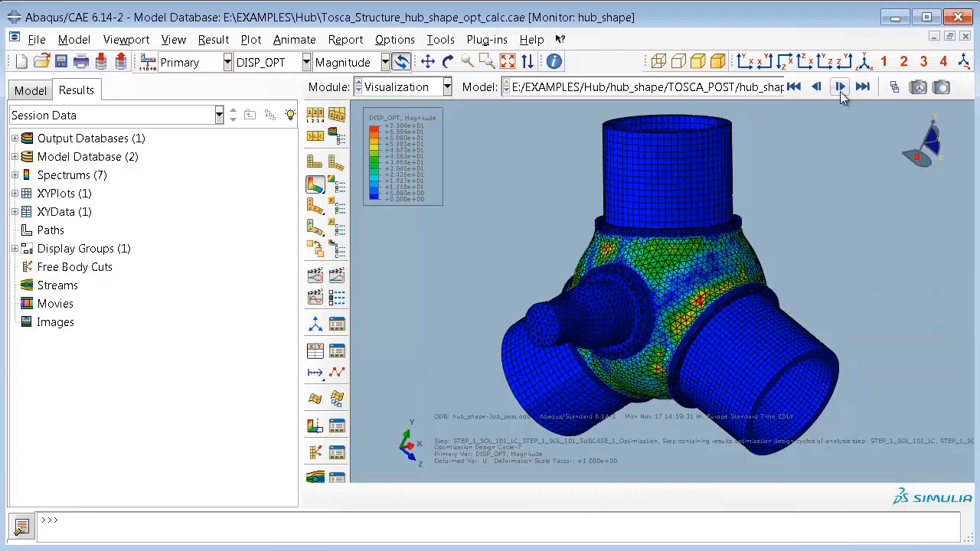
{"action": "left_click", "coordinate": [840, 88]}
{"action": "left_click", "coordinate": [840, 87]}
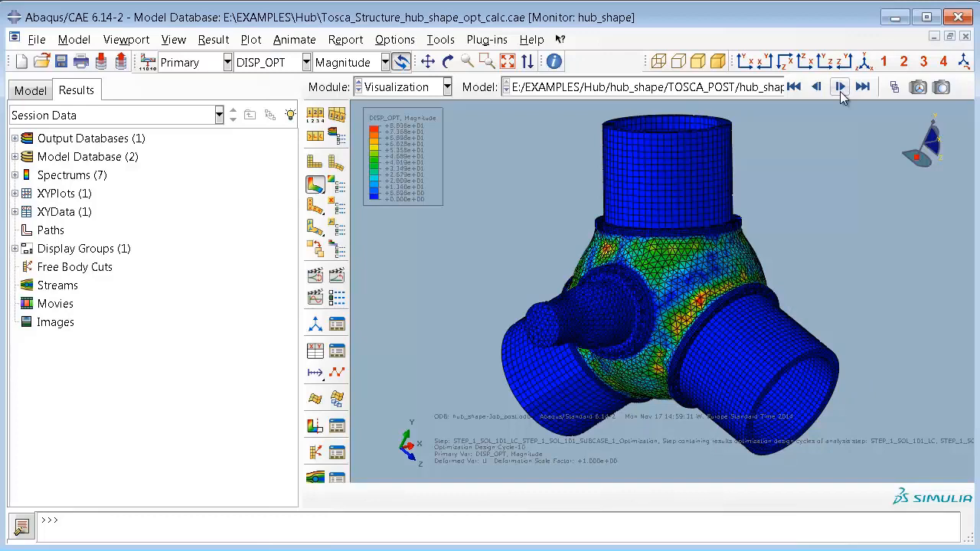
Show the Mises stress (S) contours on the hub and return to the initial design cycle
{"action": "left_click", "coordinate": [307, 65]}
{"action": "left_click", "coordinate": [304, 157]}
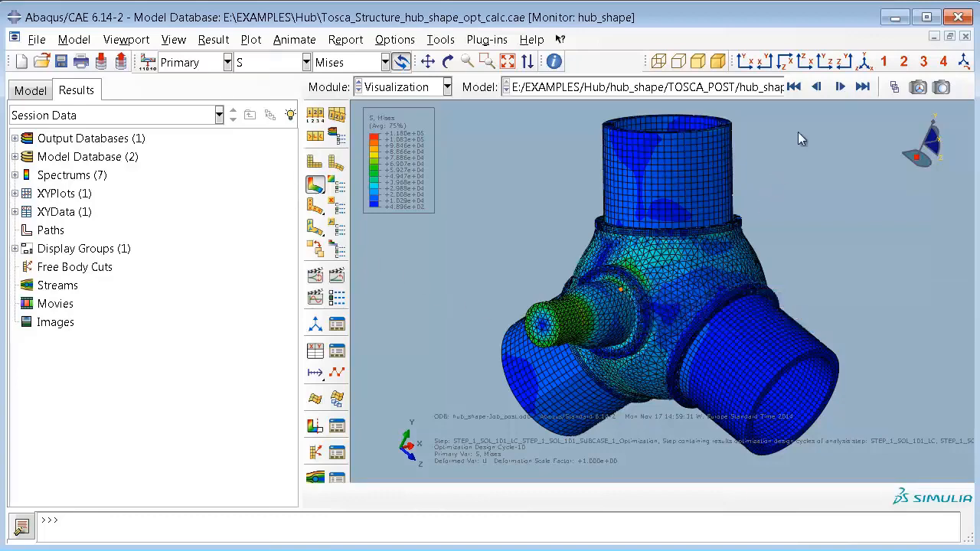
{"action": "left_click", "coordinate": [800, 91]}
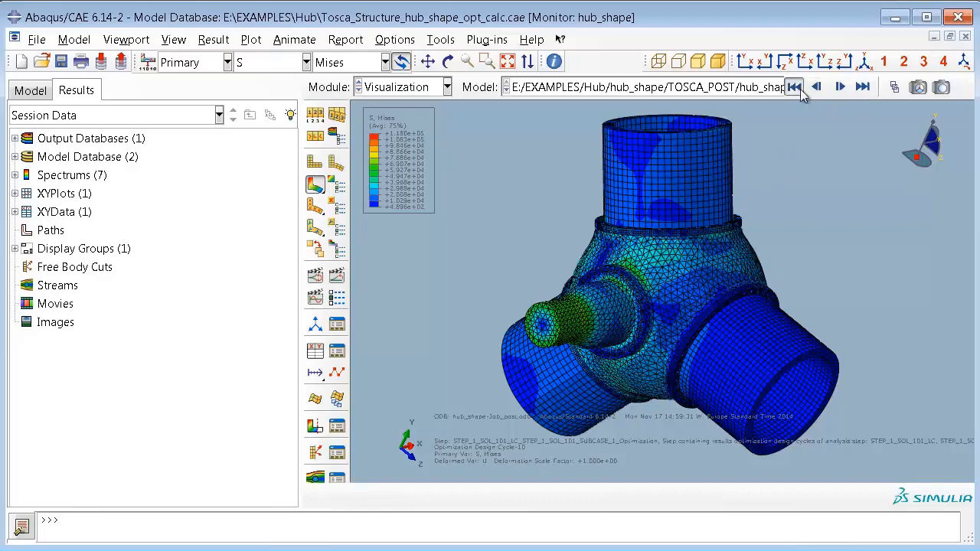